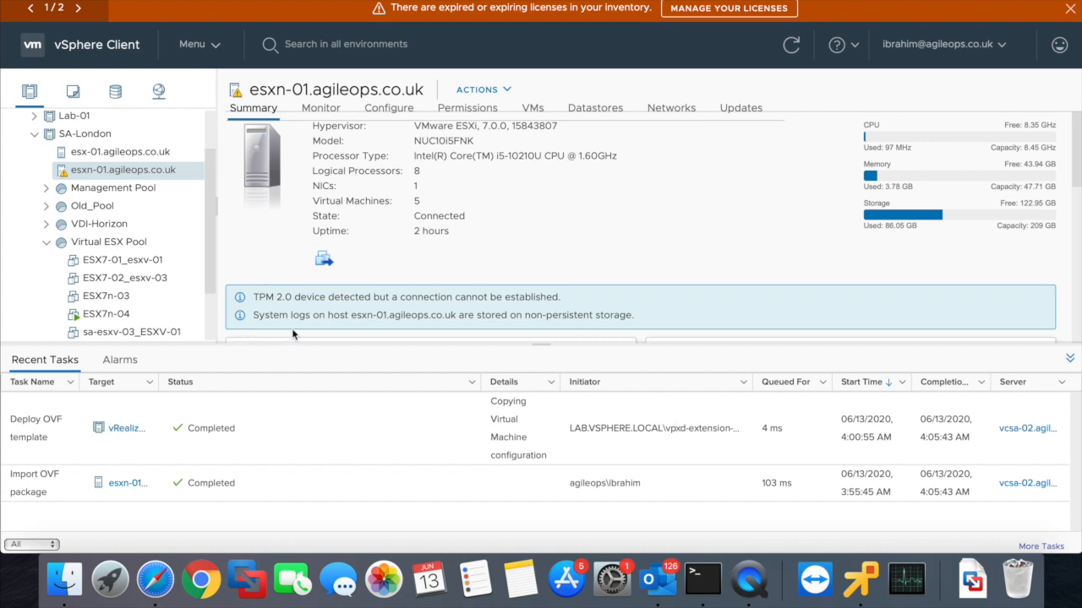
- Widen the Recent Tasks Target column and list the VMs on host esxn-01.agileops.co.uk
drag(214, 275, 211, 315)
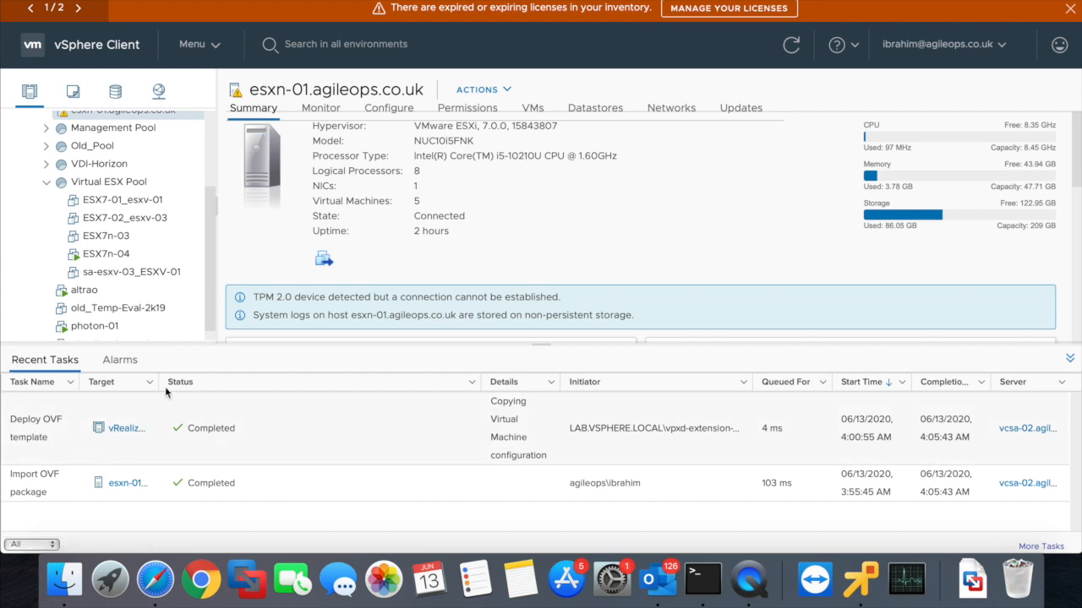
drag(159, 382, 467, 388)
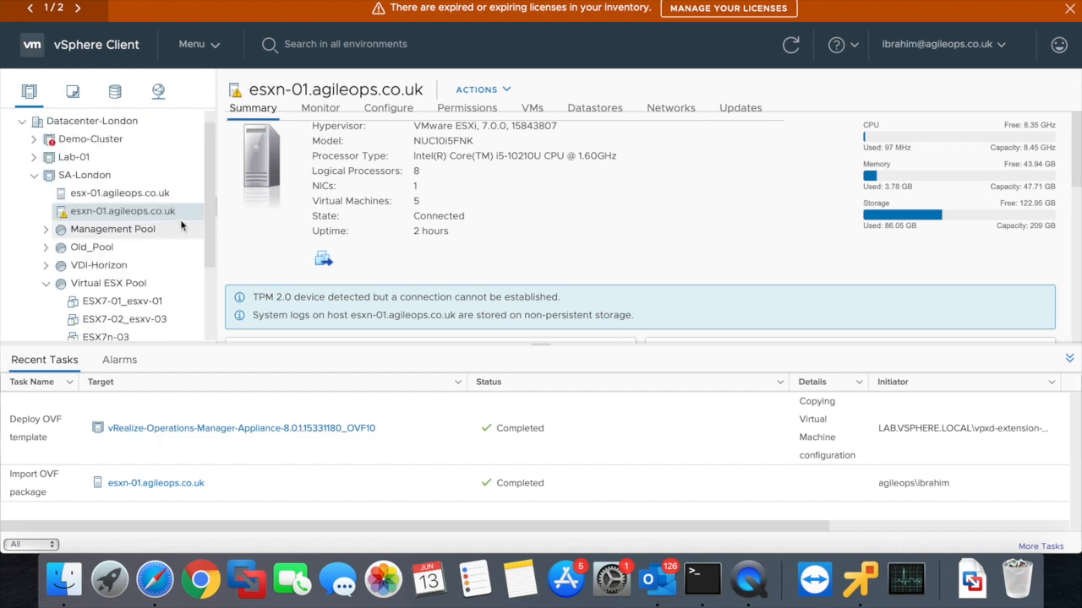
drag(212, 164, 257, 239)
click(258, 239)
click(532, 109)
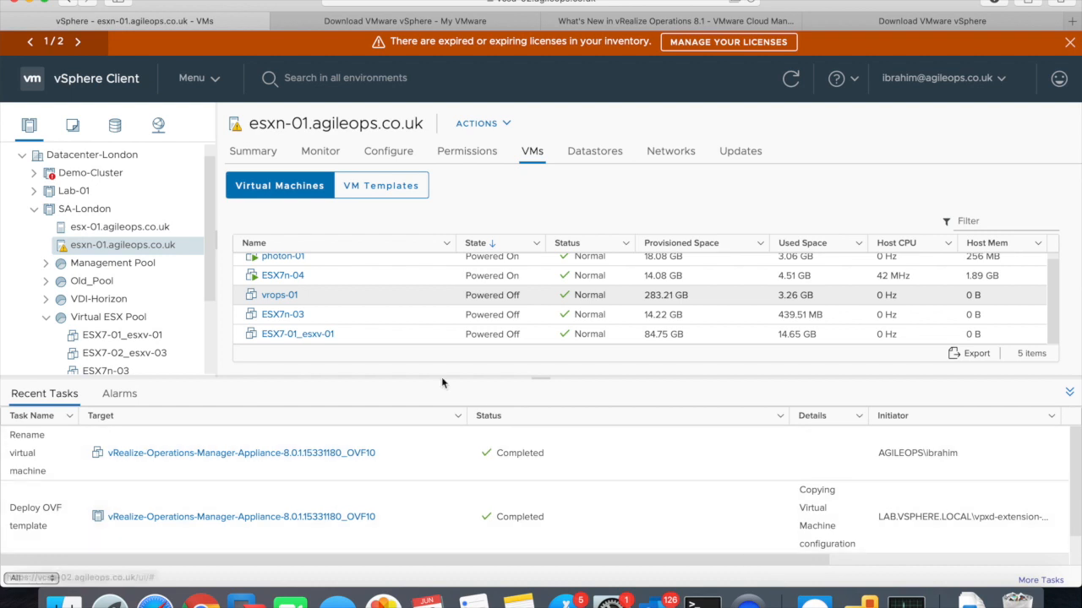
- Power on vrops-01 through its Power menu, then view its Summary page
right_click(291, 302)
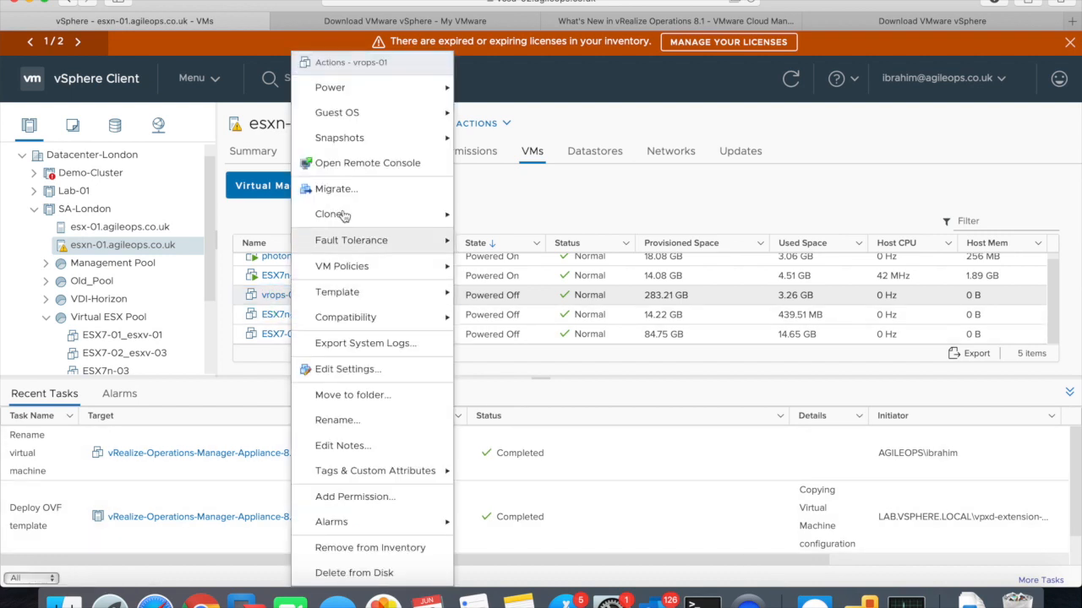
mouse_move(353, 95)
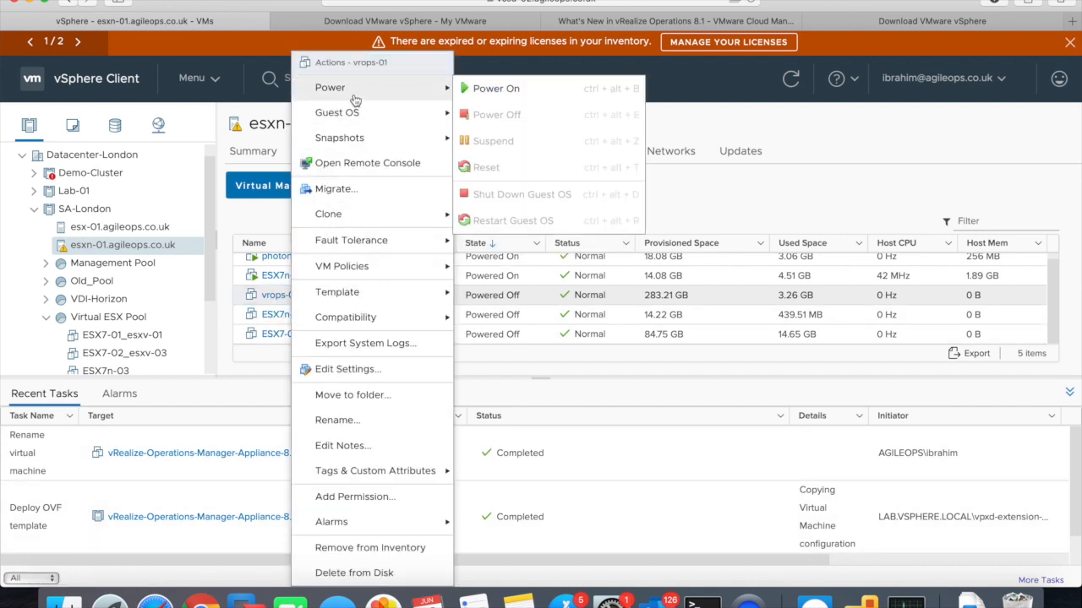
click(497, 90)
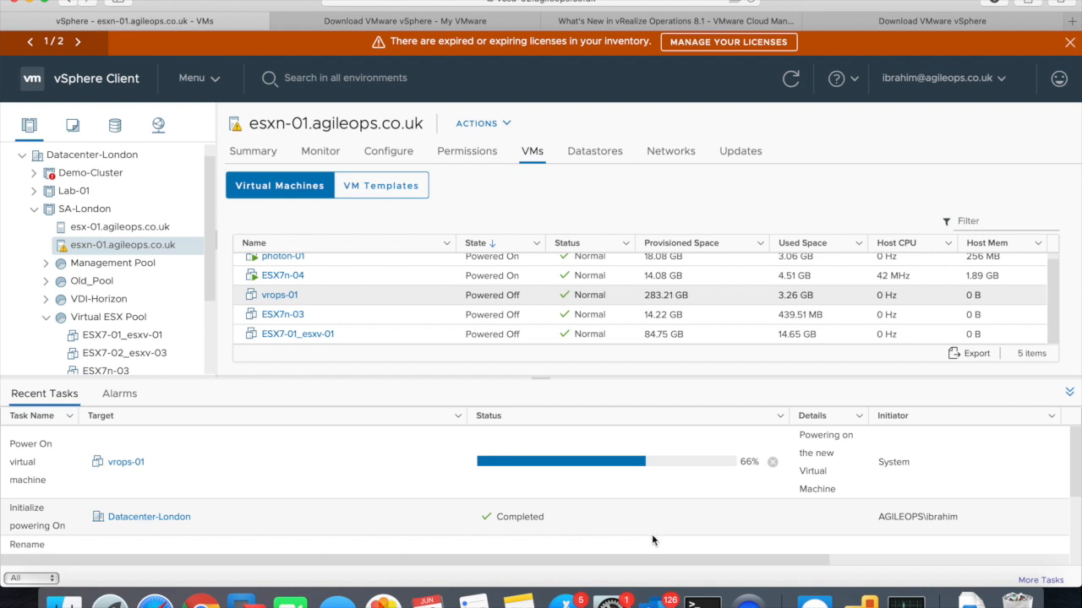
click(280, 295)
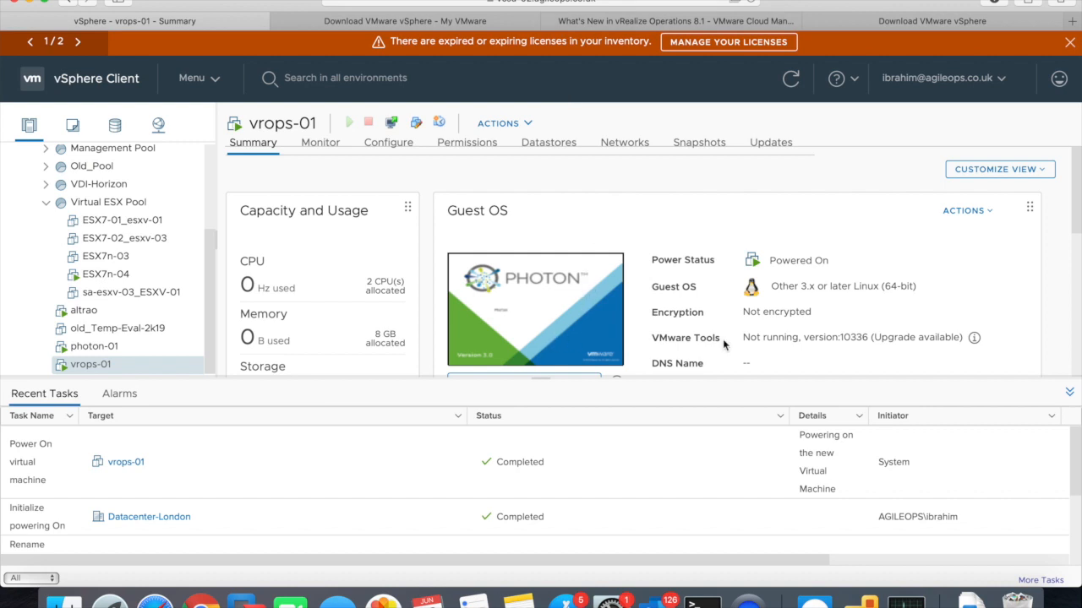
scroll(1073, 230, down, 3)
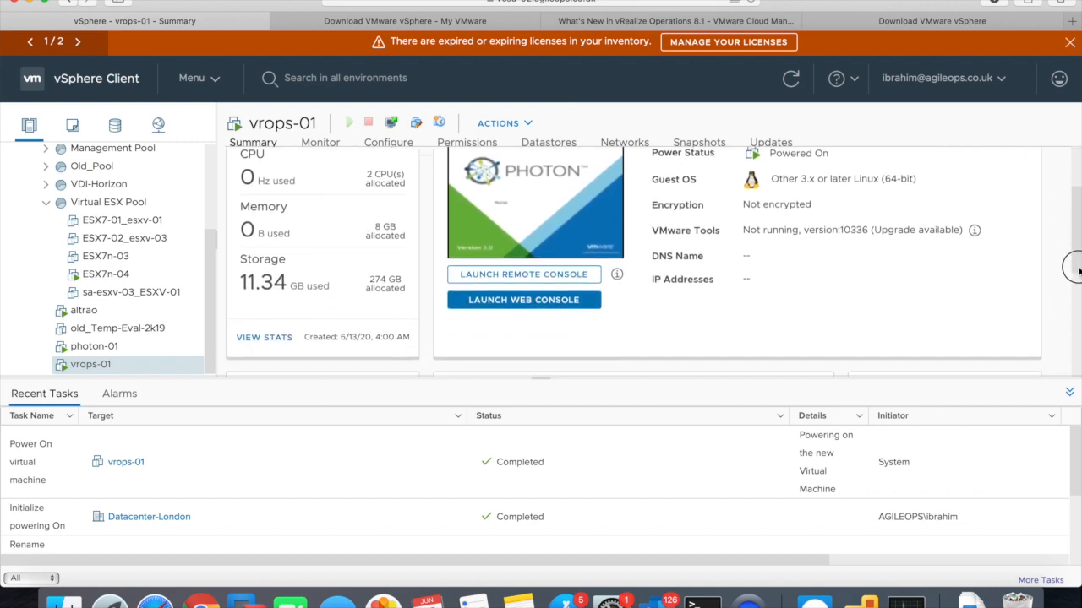
click(536, 276)
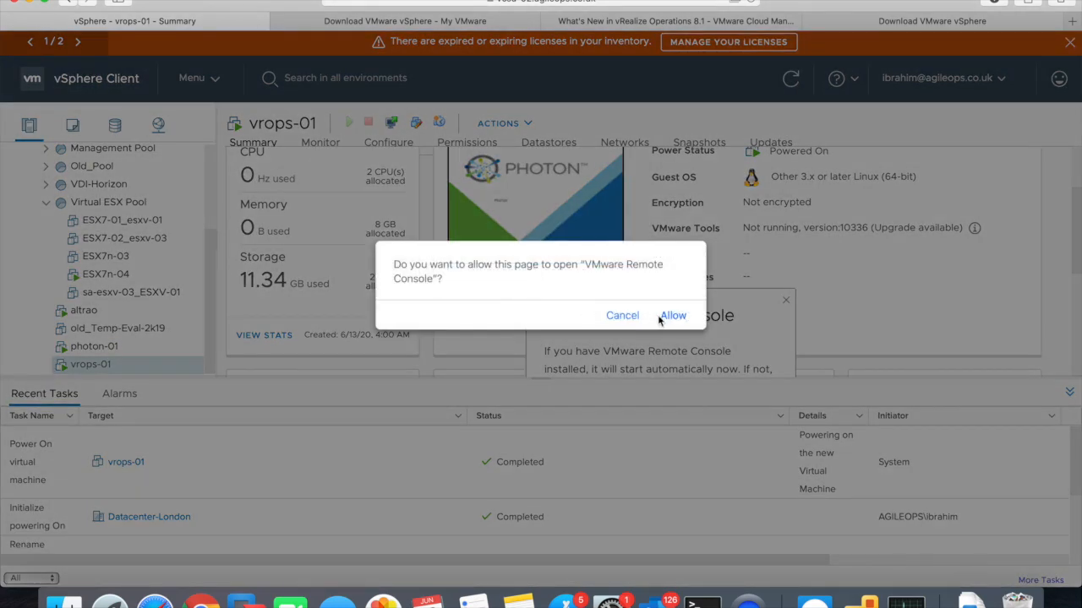
click(678, 317)
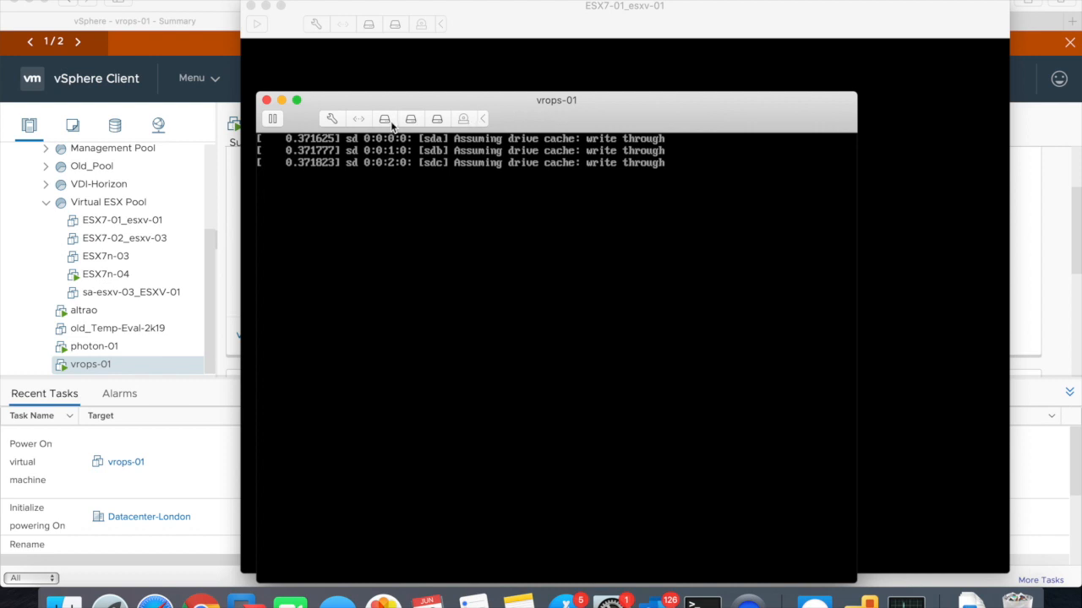
click(583, 245)
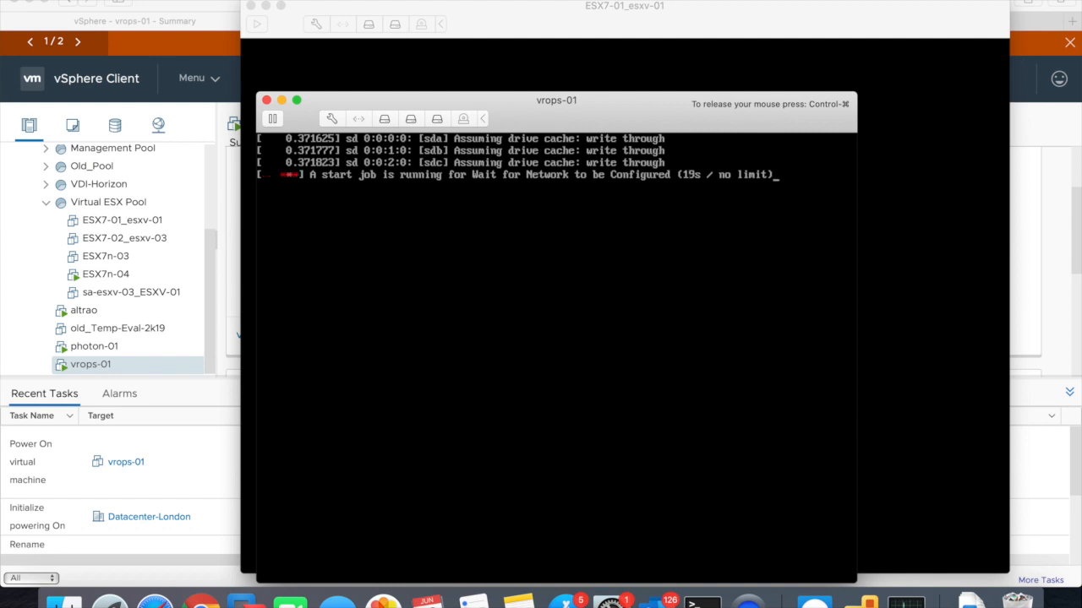
key(ctrl+super)
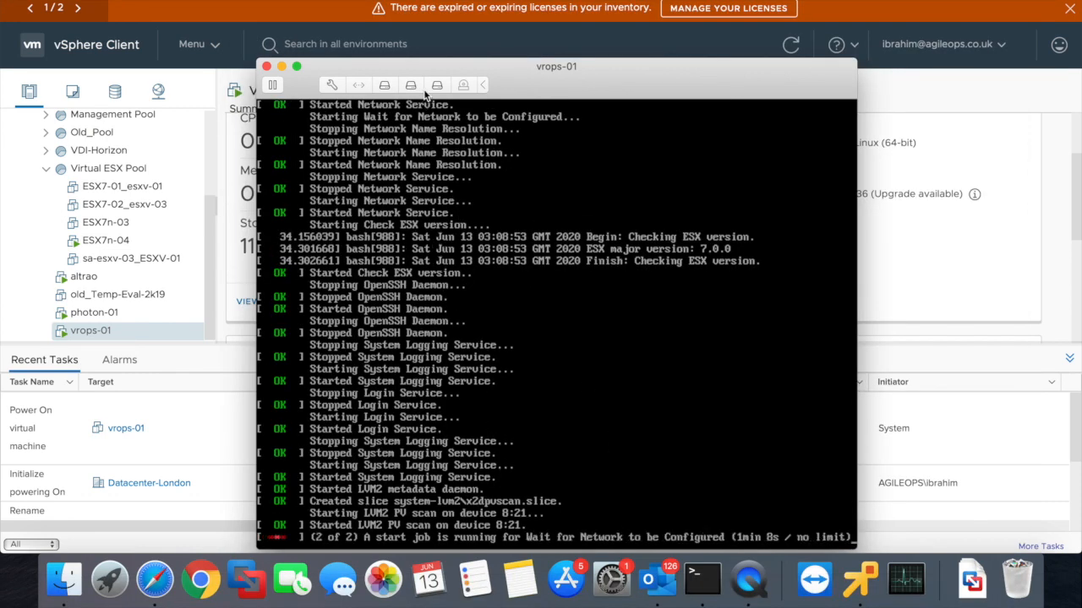
drag(556, 76, 522, 2)
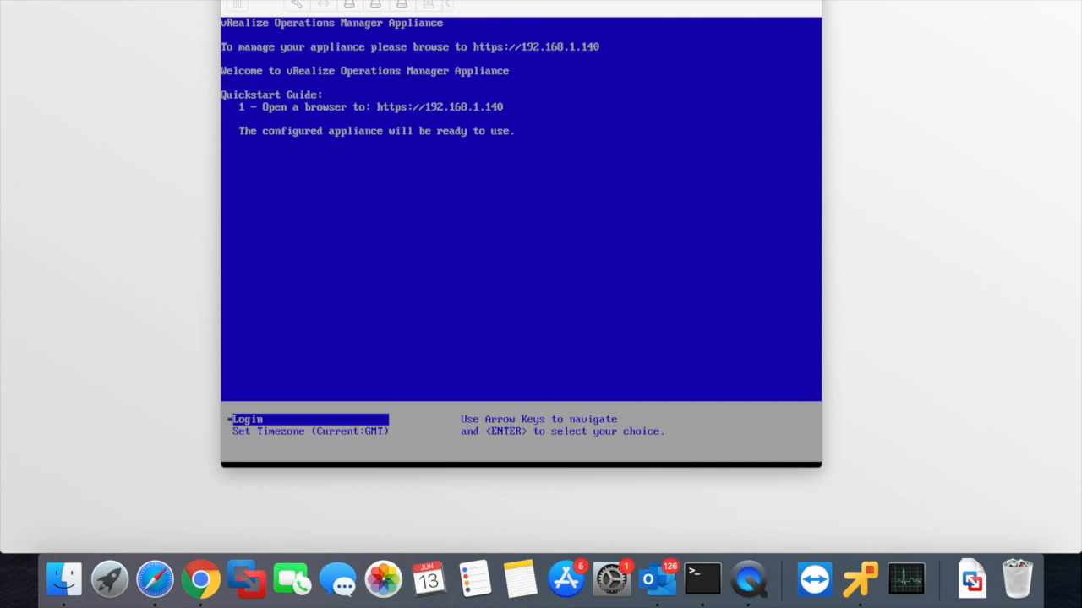
click(541, 2)
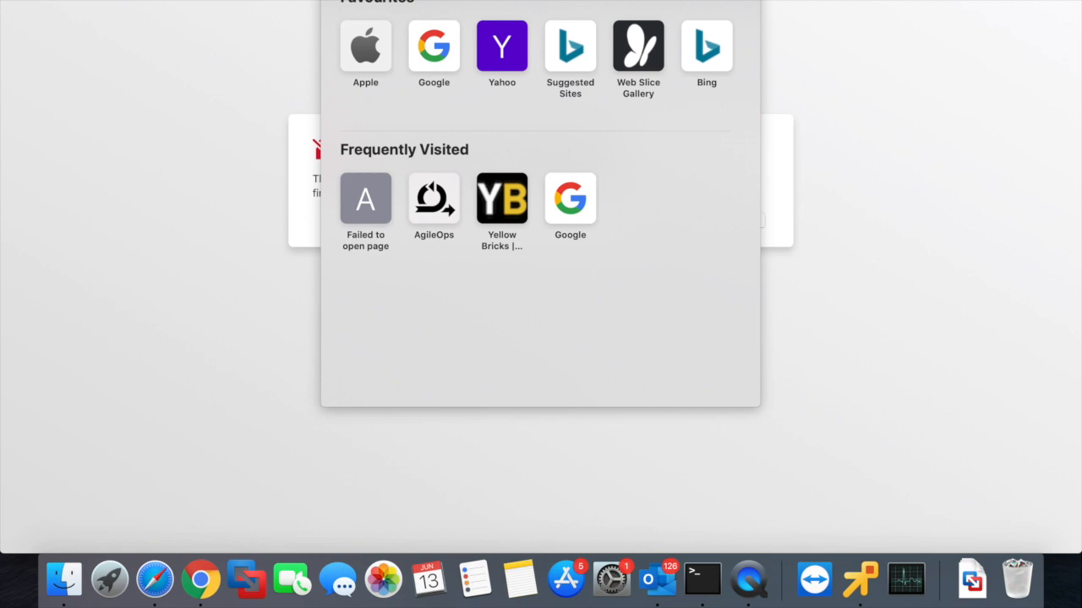
- Accept the untrusted vrops-01 certificate in Safari, authorising the trust change with the Mac account password
key(Escape)
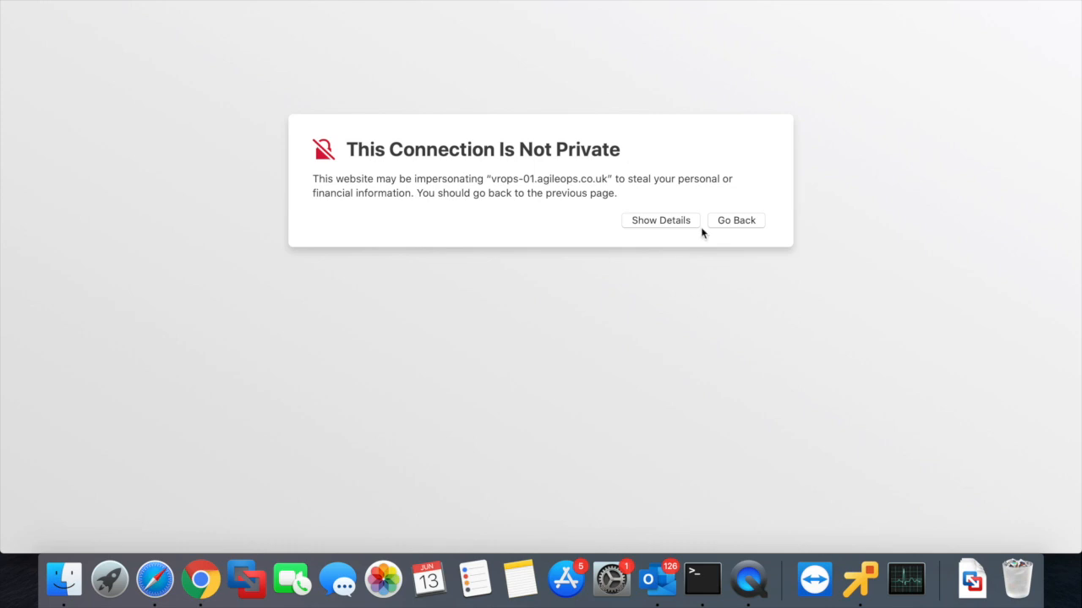
click(676, 223)
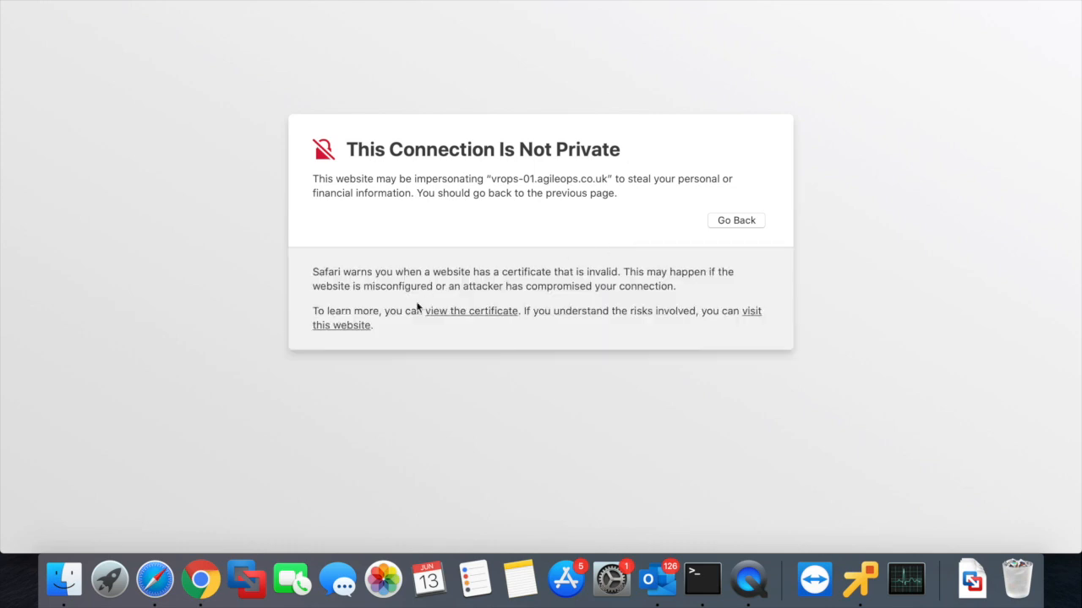
click(361, 332)
click(649, 78)
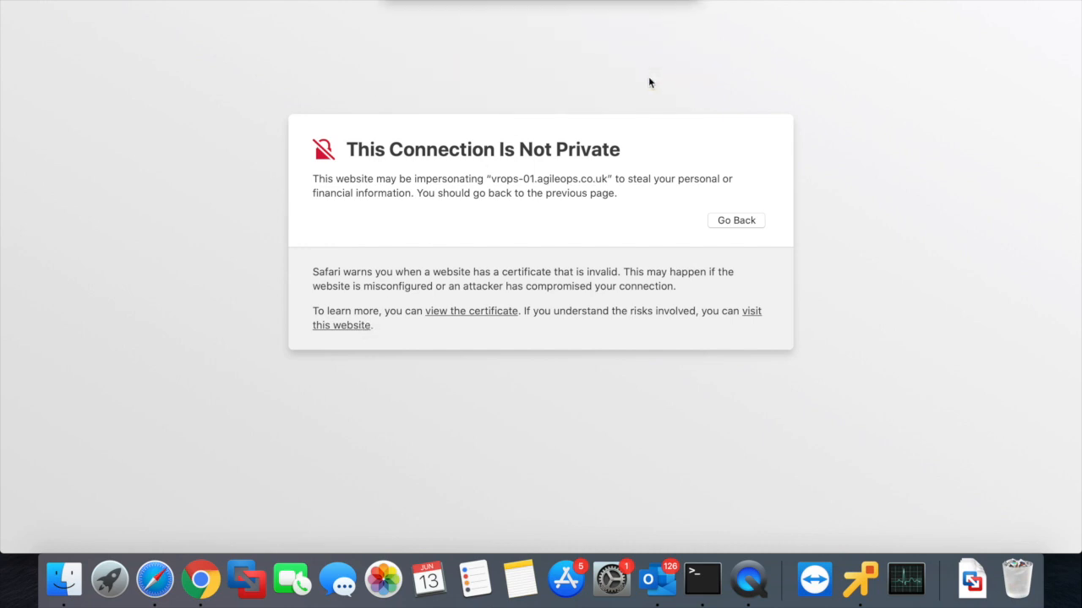
click(542, 145)
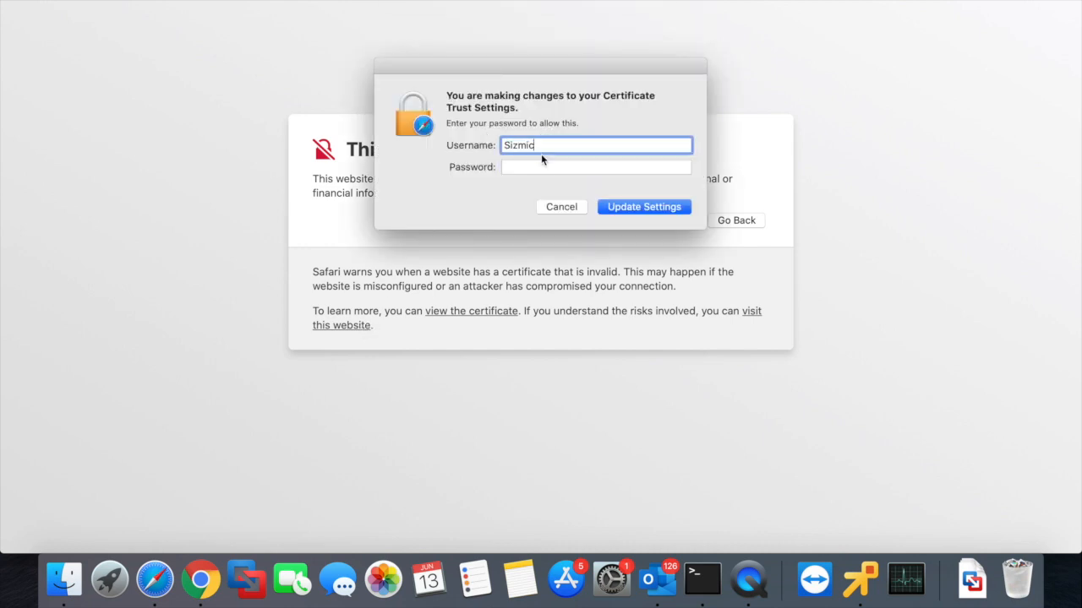
click(542, 168)
text(•••••••••)
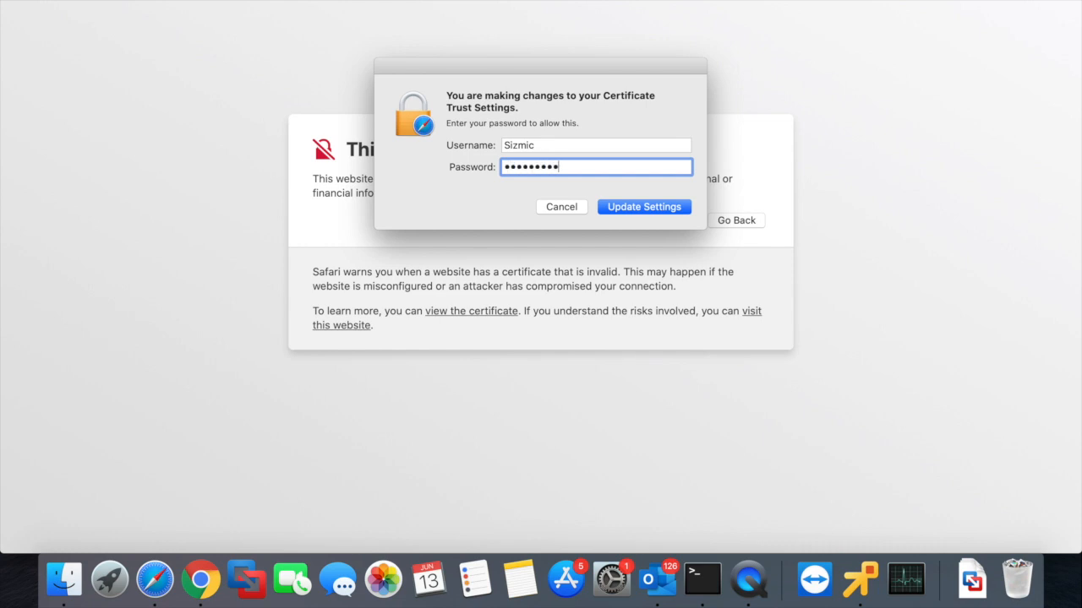
click(638, 211)
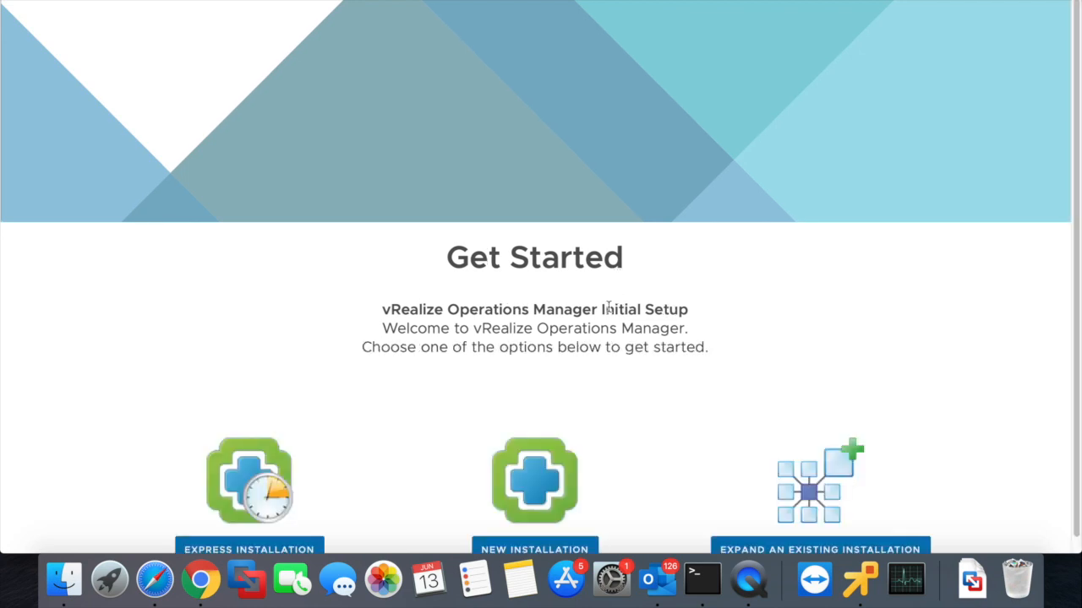
- Choose New Installation on the vRealize Get Started page
scroll(610, 304, down, 1)
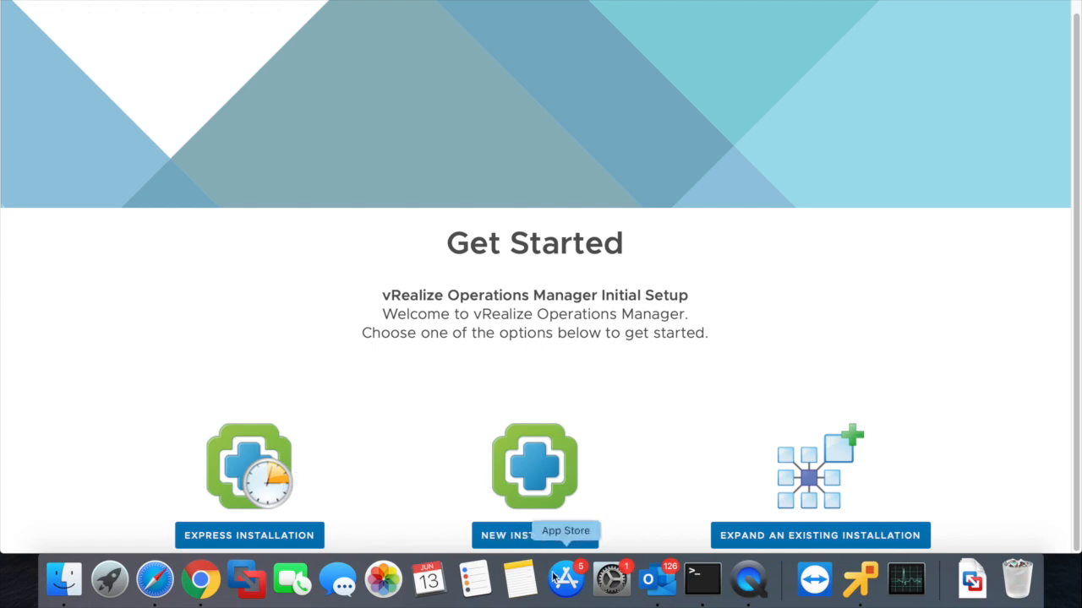
click(542, 544)
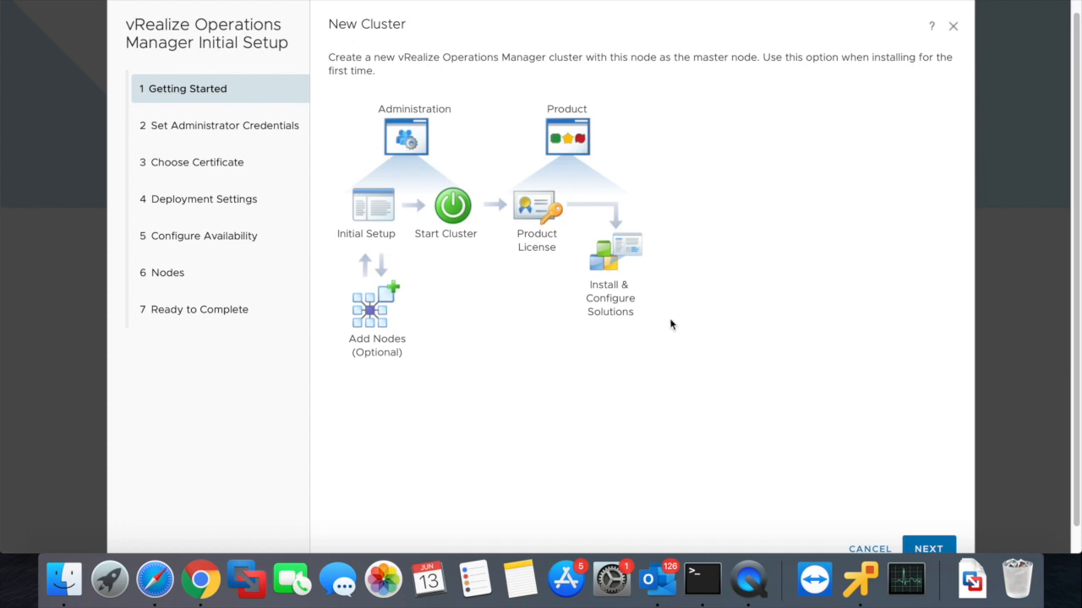
- Advance past the Getting Started page to the administrator credentials step
click(946, 543)
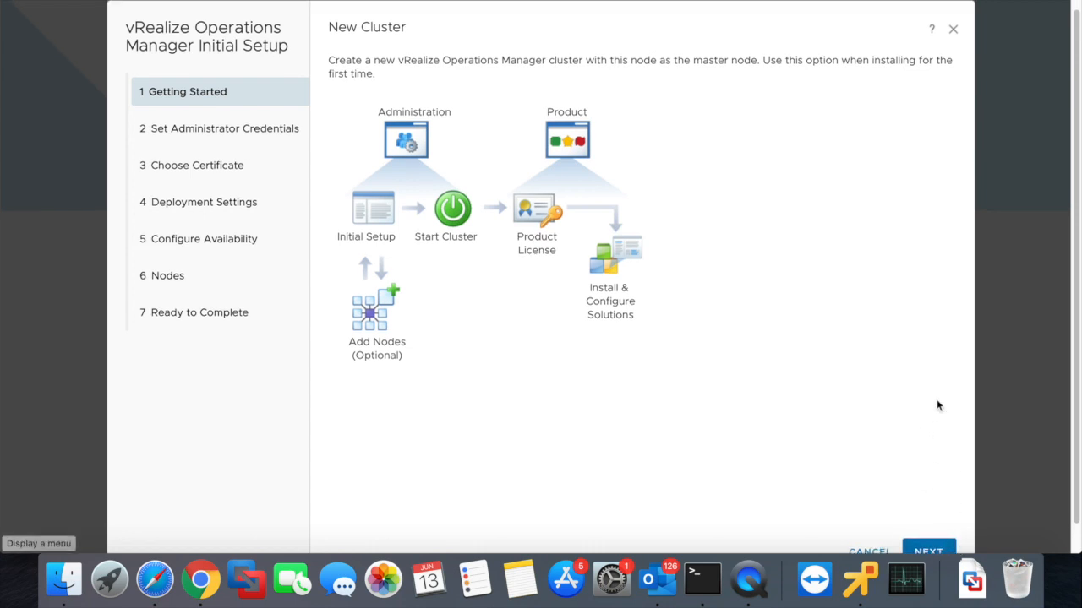
scroll(936, 405, down, 2)
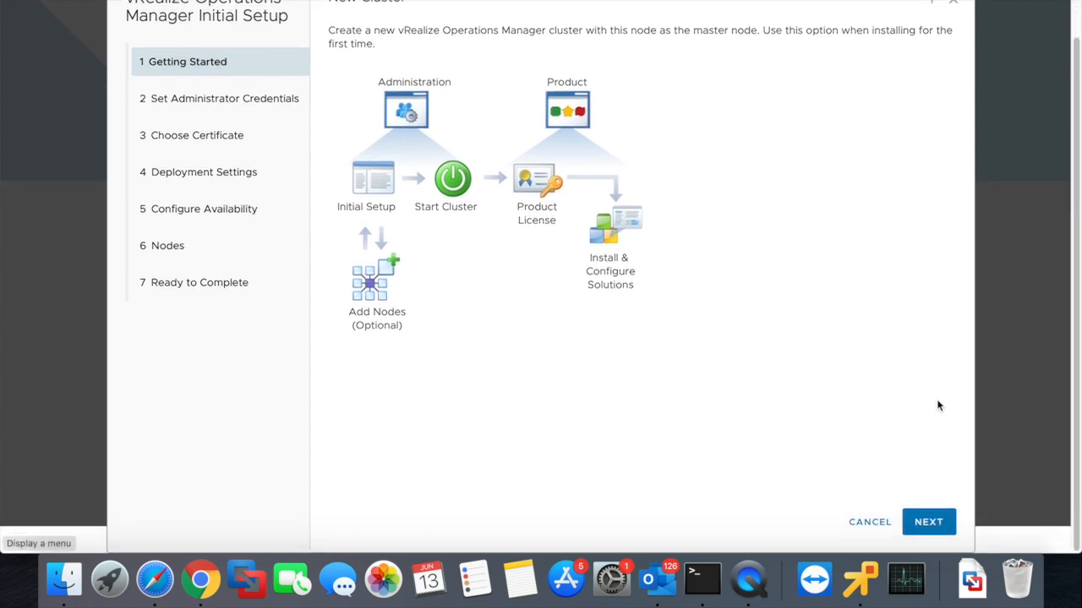
scroll(938, 406, up, 1)
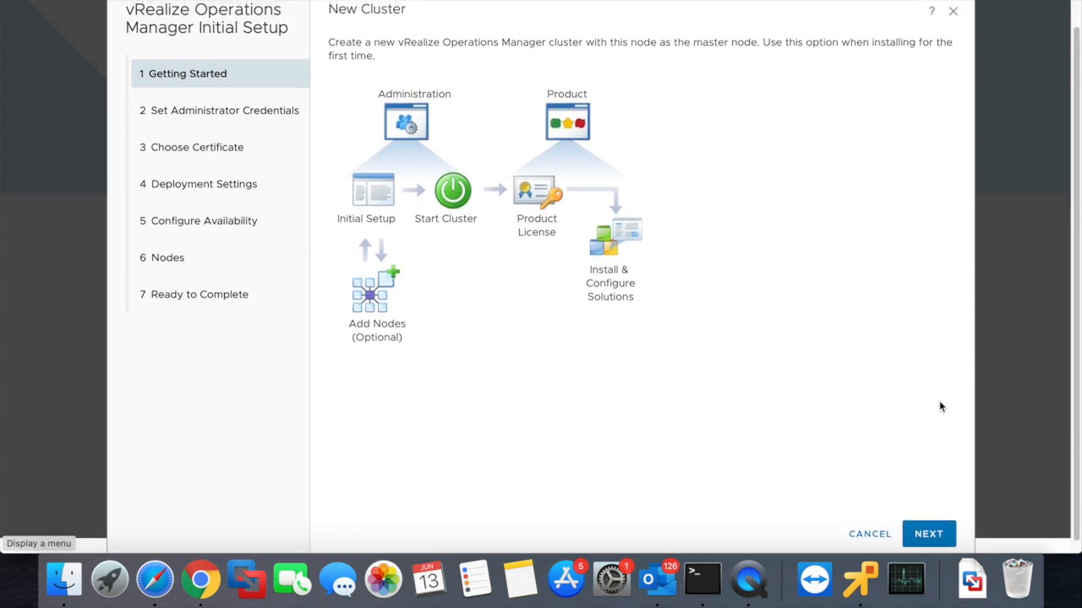
click(929, 537)
- Enter and confirm the new admin password, declining Safari's suggested one, and continue
click(551, 111)
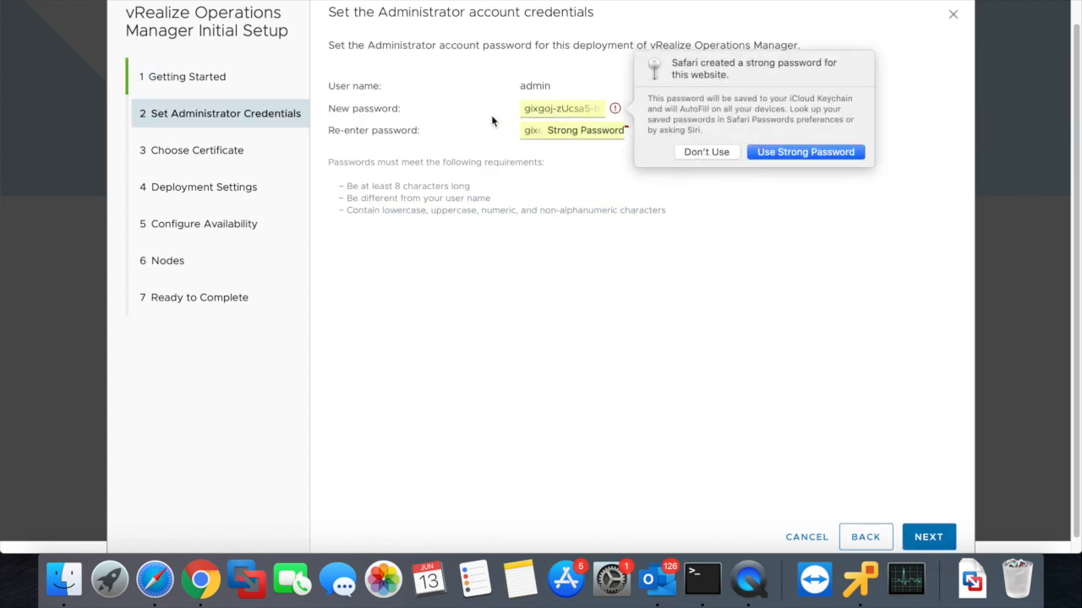
click(687, 157)
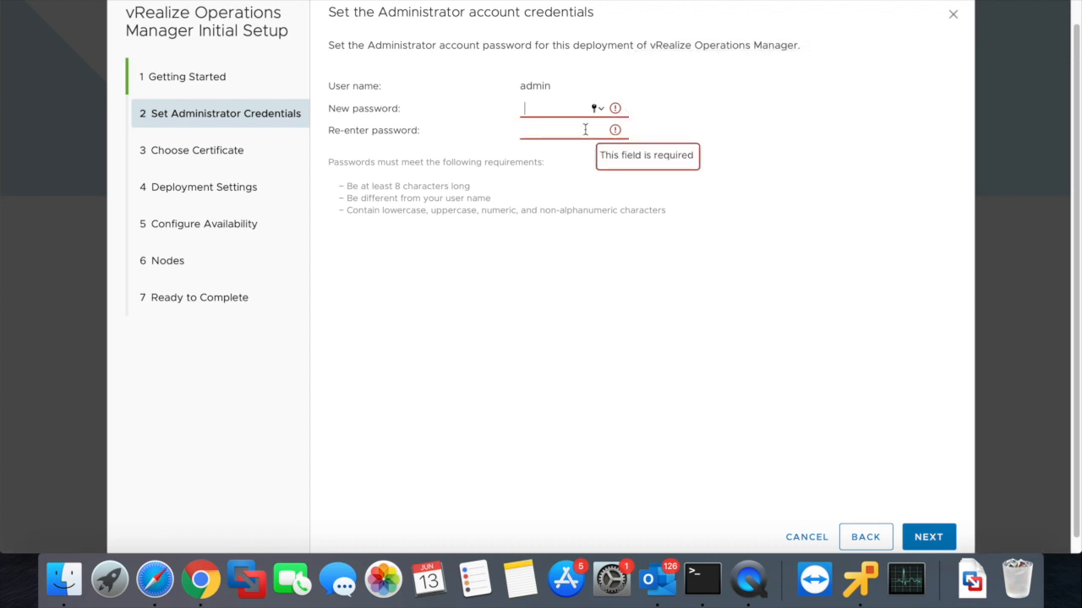
text(•••••••)
key(Tab)
text(•••••••••)
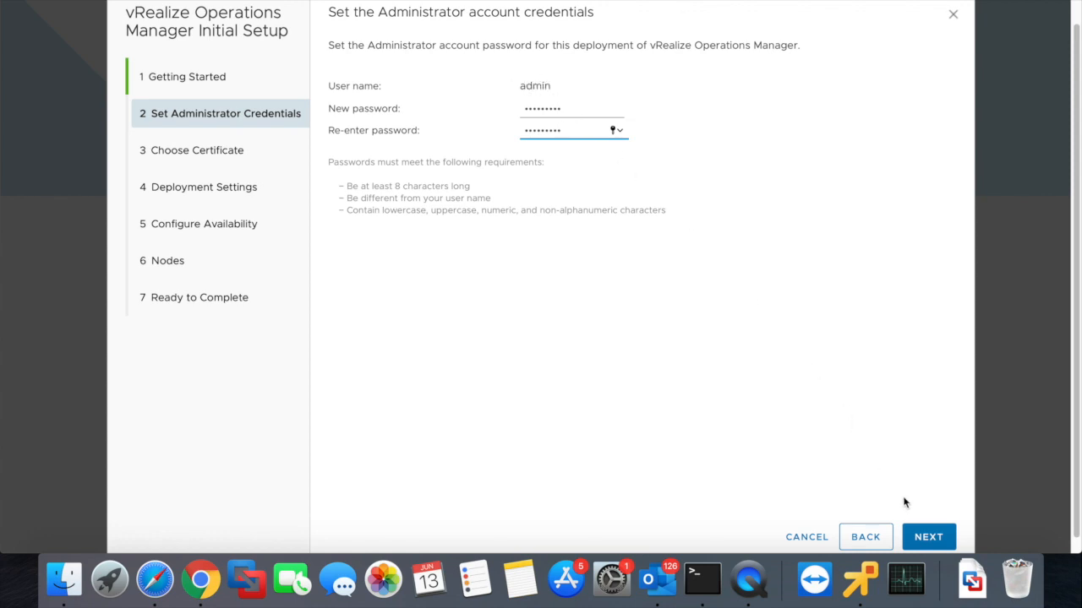
click(934, 534)
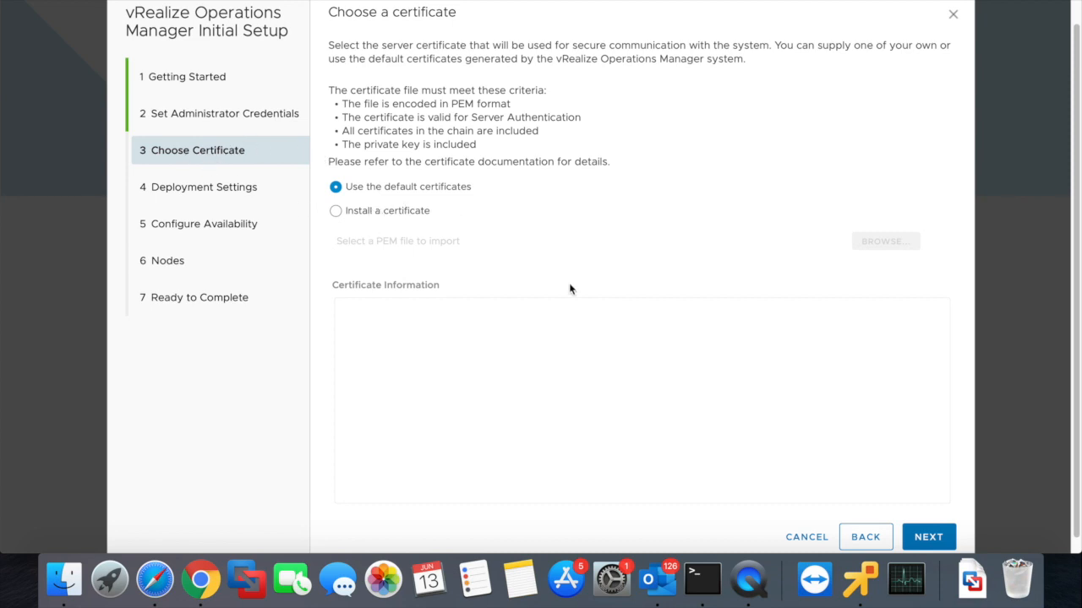
- Keep the default certificates, leave master node vrops-01 with no NTP server, and continue
click(936, 541)
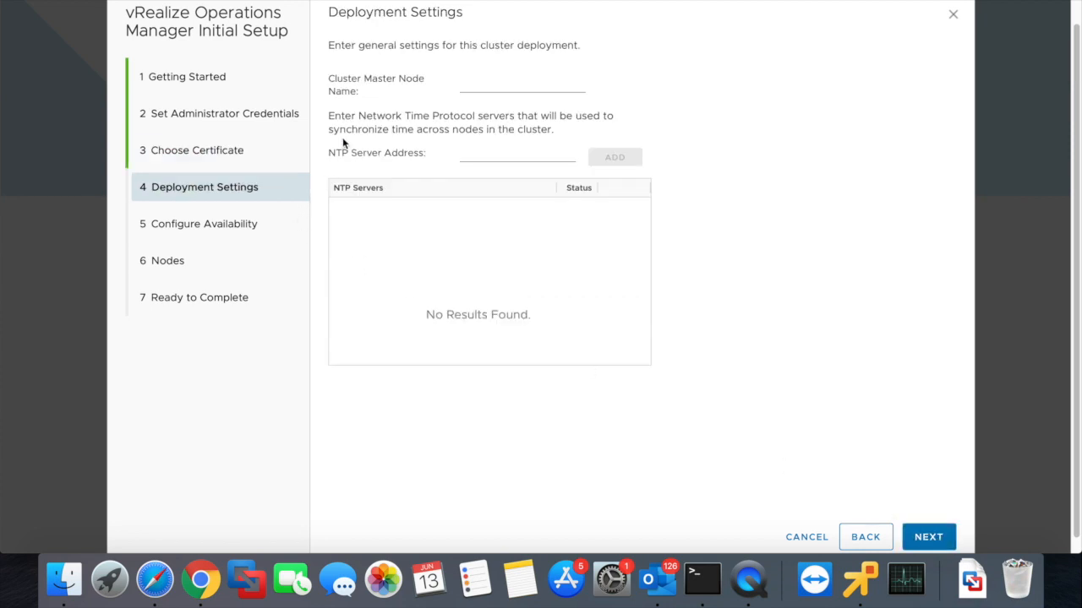
click(489, 82)
click(510, 154)
click(601, 302)
click(937, 539)
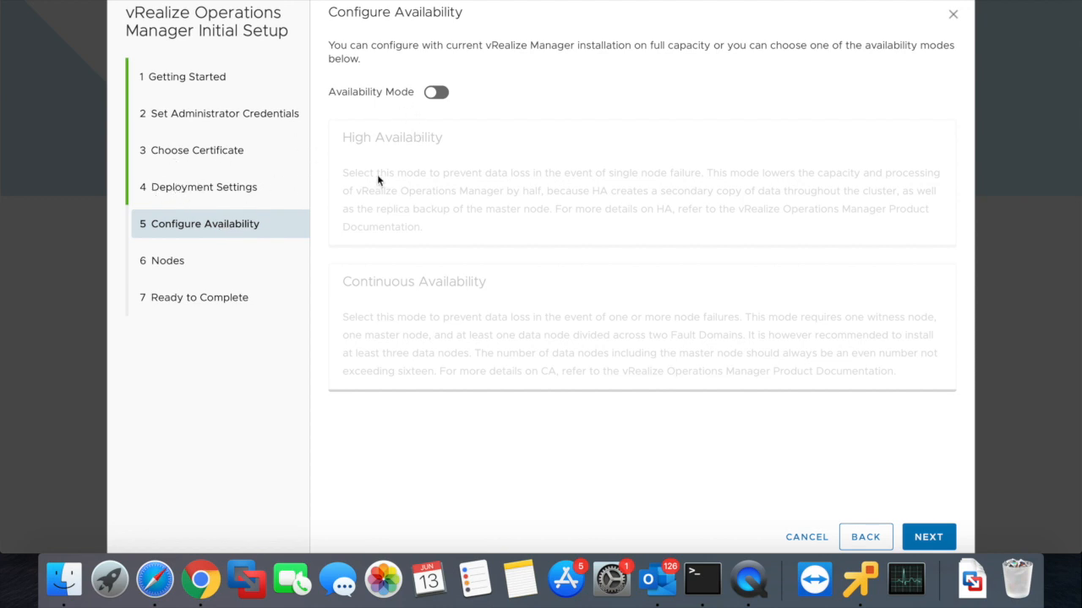
- Keep availability mode off, cancel adding a node, and complete the wizard with Finish
click(436, 92)
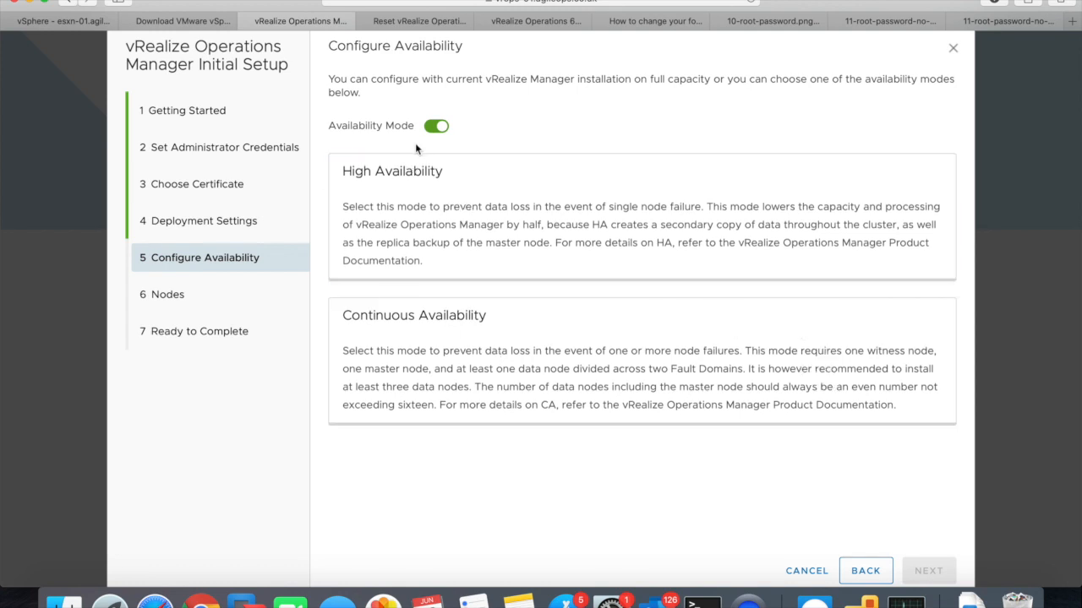
click(434, 128)
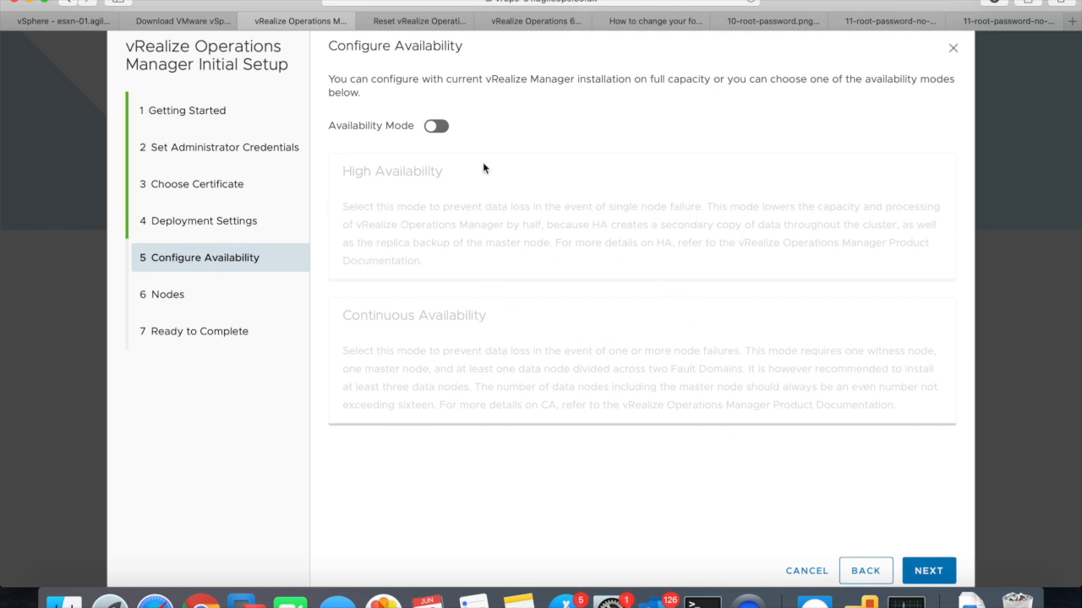
click(930, 572)
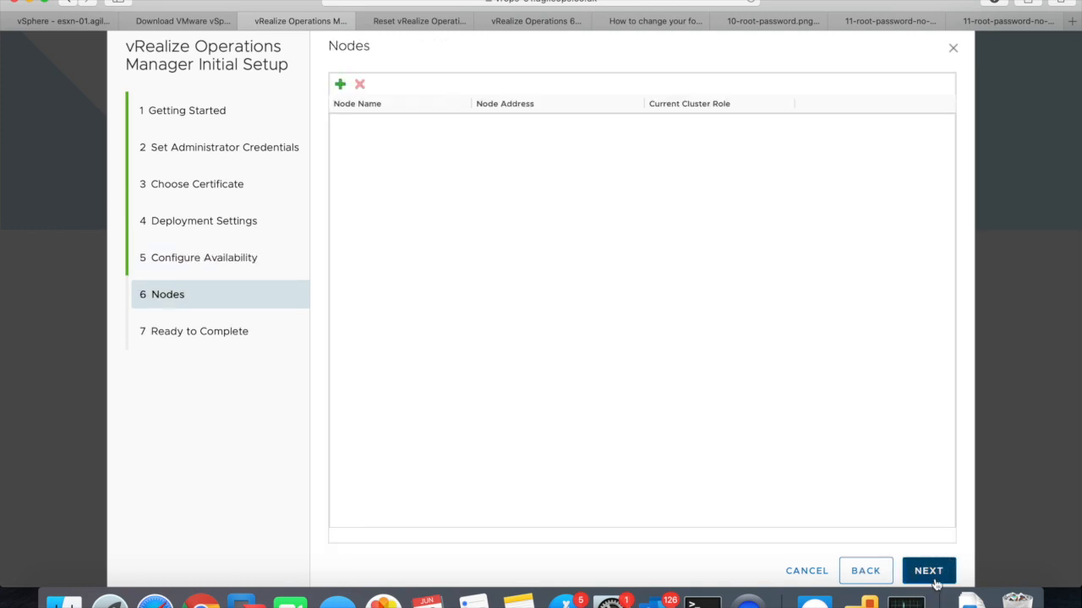
click(339, 85)
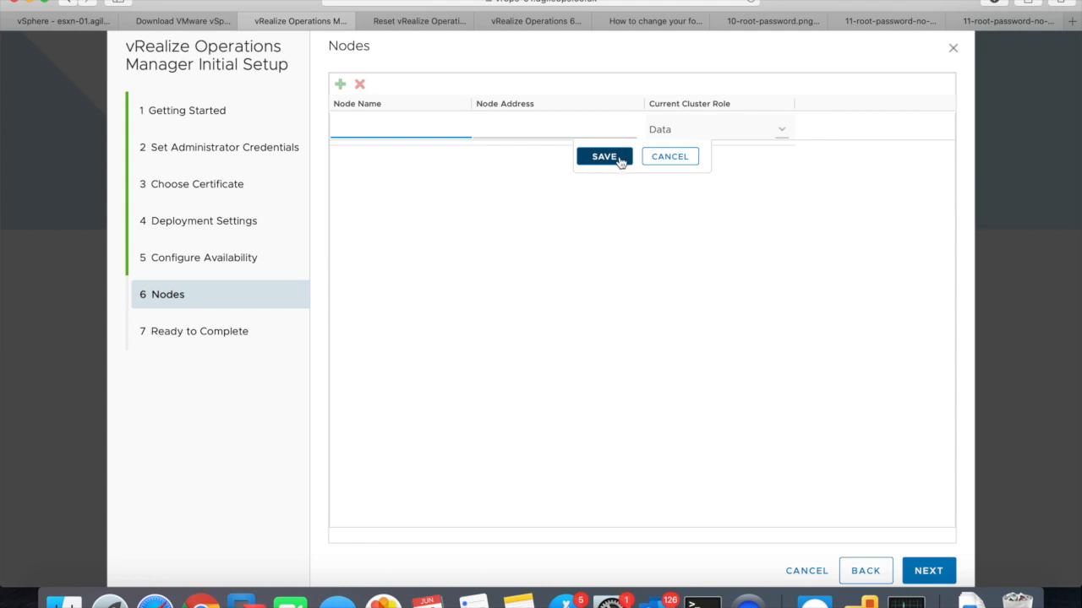
click(670, 157)
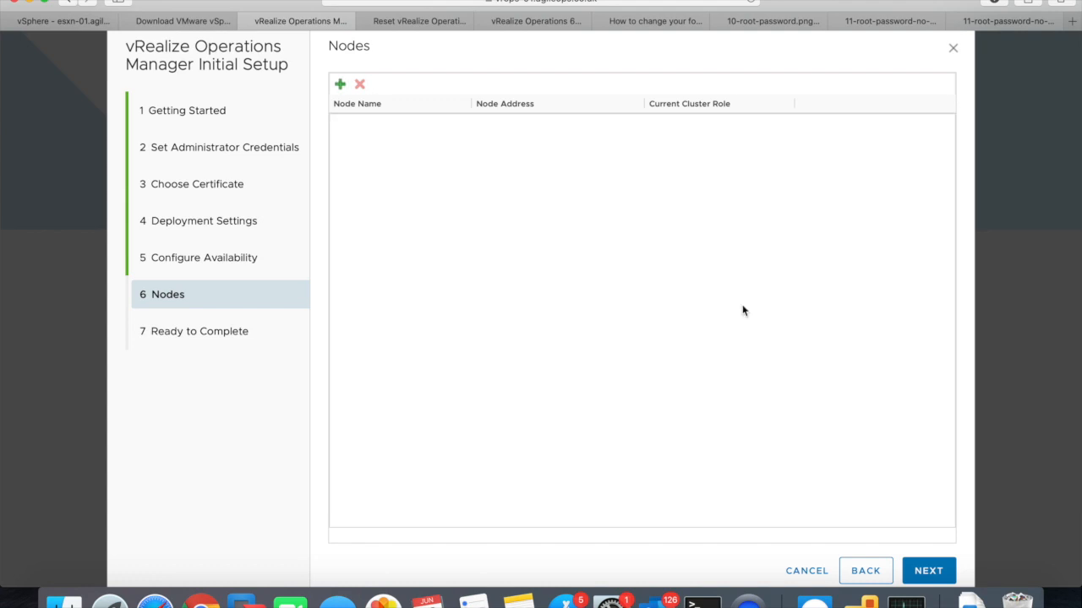
click(927, 572)
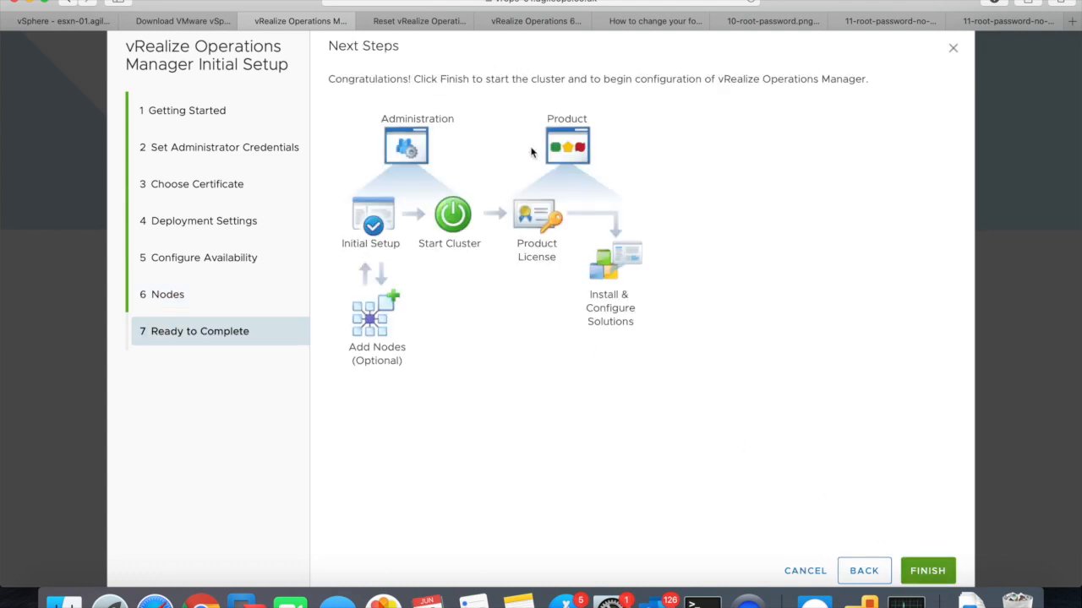
click(929, 572)
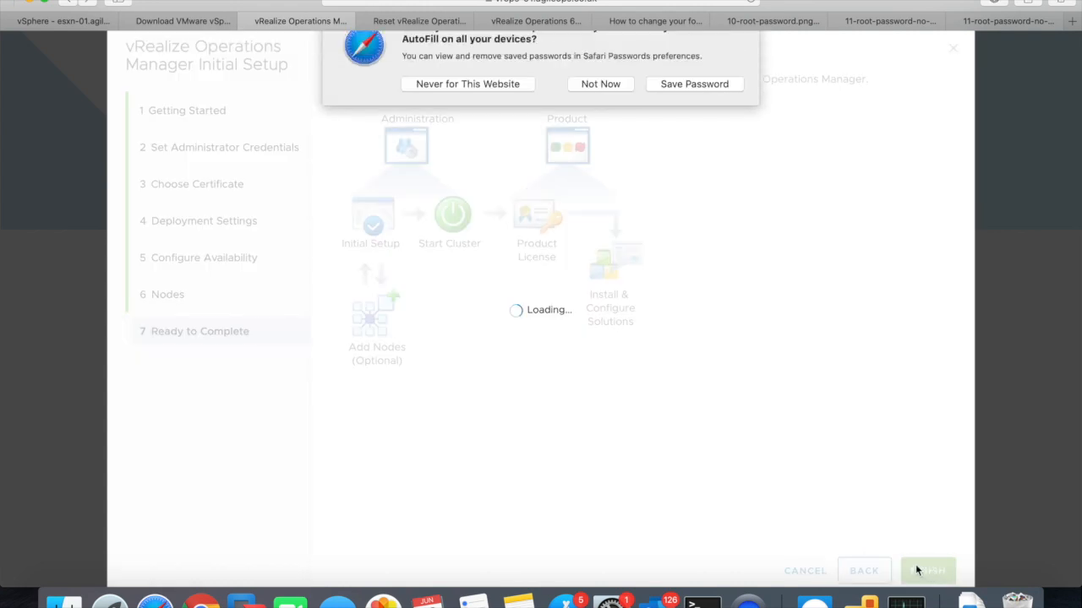
- Save the new admin password in Safari's keychain while the cluster configures
click(672, 112)
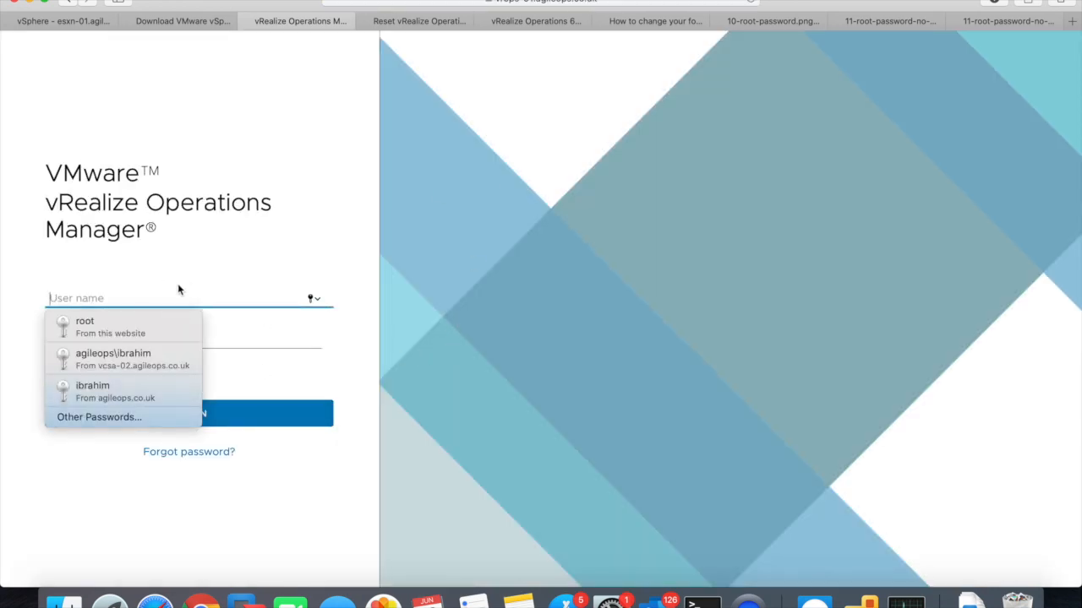
- Log in as admin with the account password and save it in Safari
text(admin)
key(Tab)
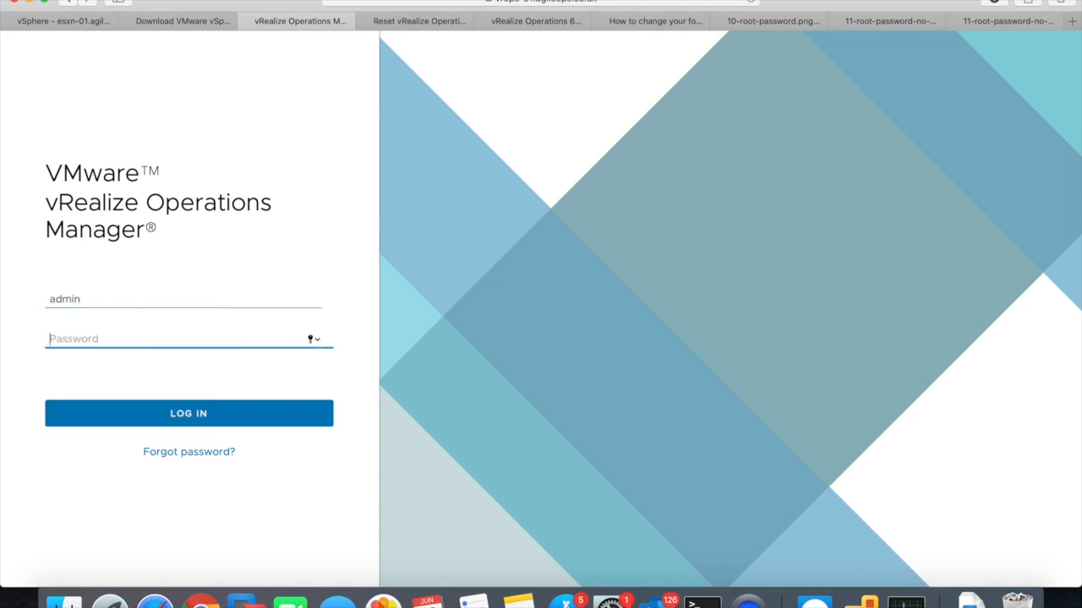
text(VM)
click(187, 414)
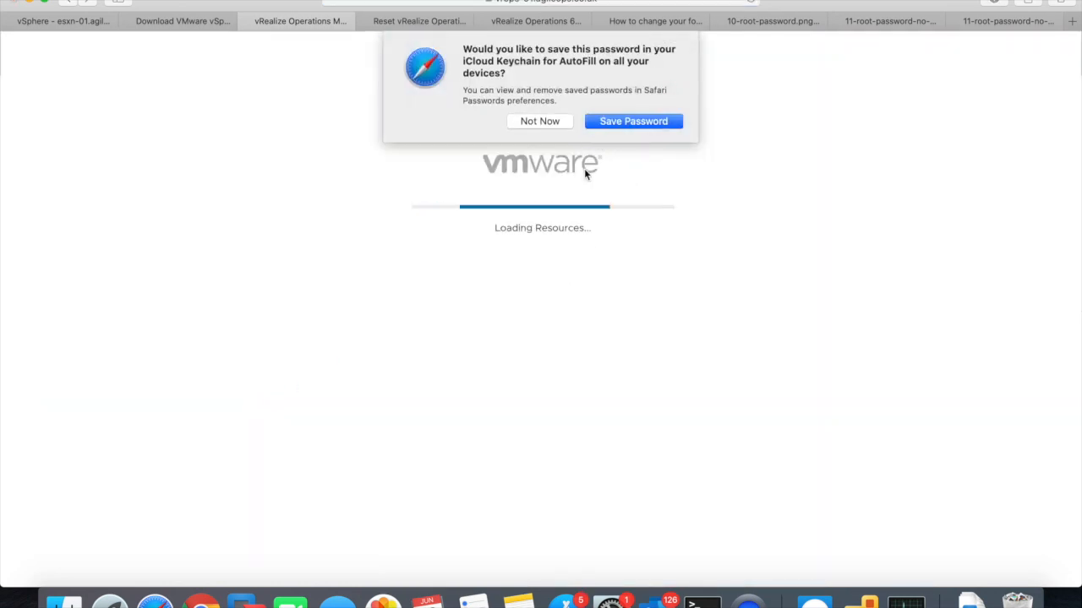
click(604, 125)
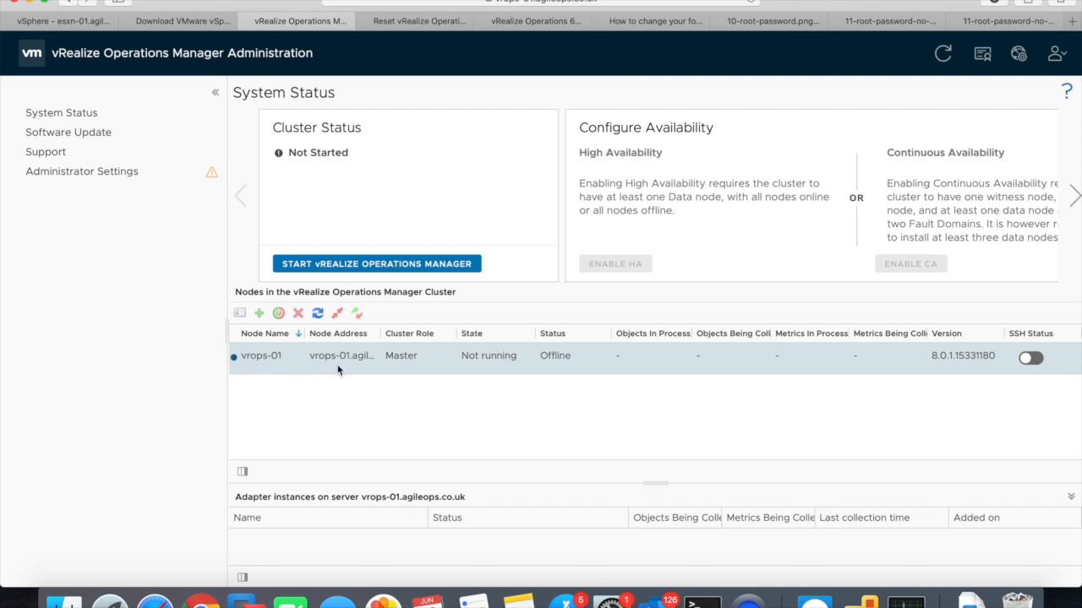
- Widen the Node Address column and confirm the first startup of the vRealize Operations cluster
drag(380, 339, 428, 339)
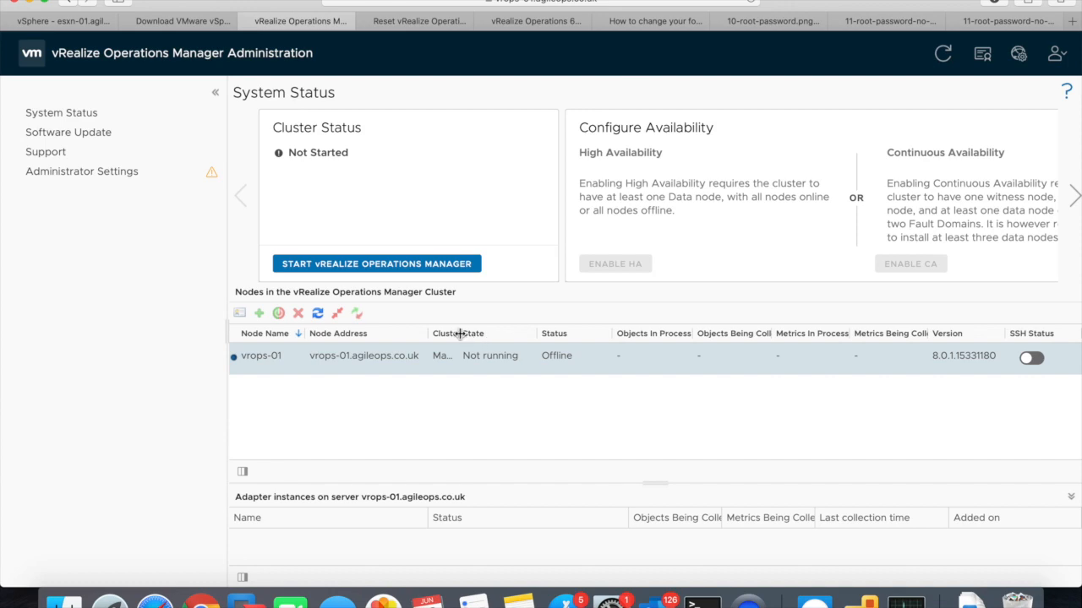
click(427, 269)
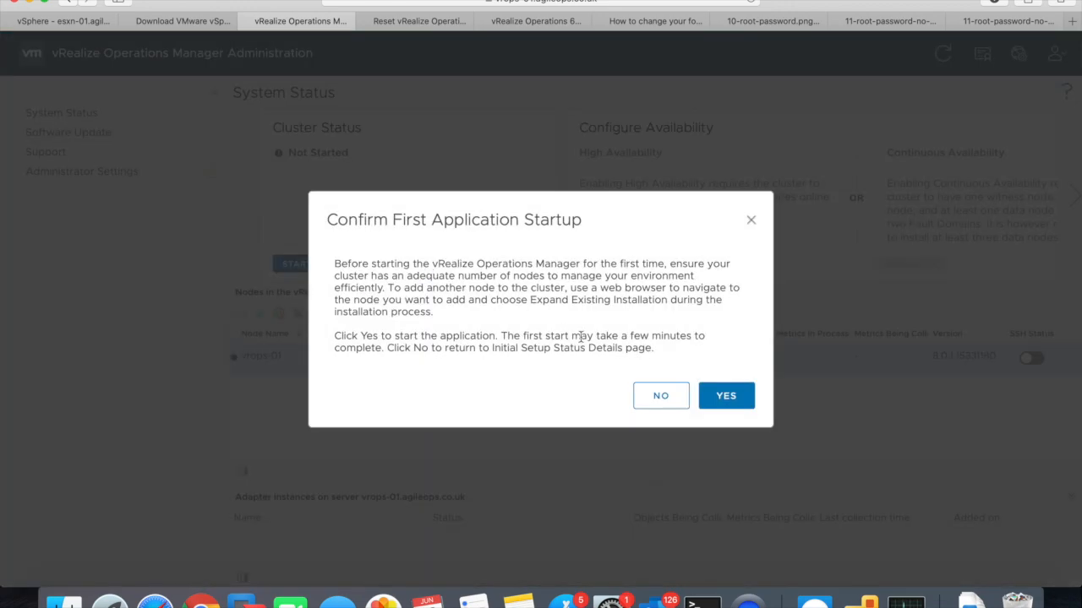
click(716, 405)
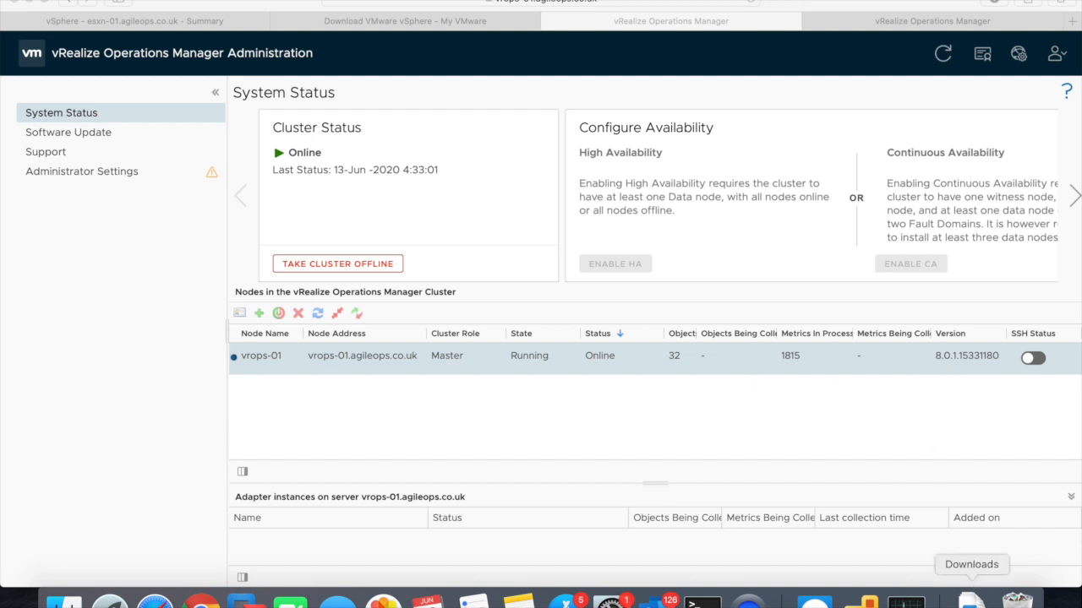
click(971, 600)
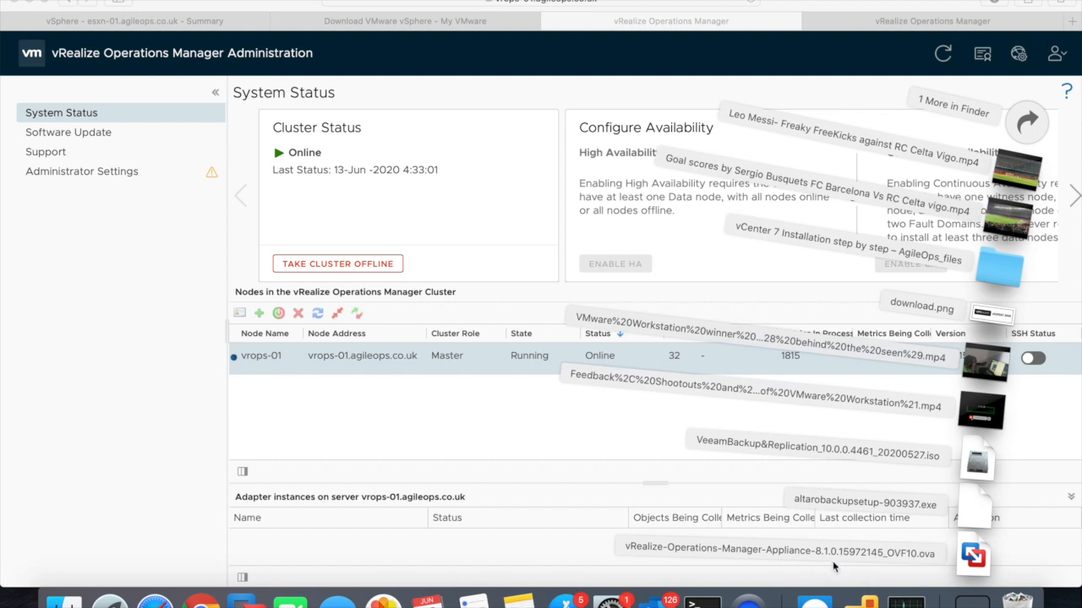
click(1017, 598)
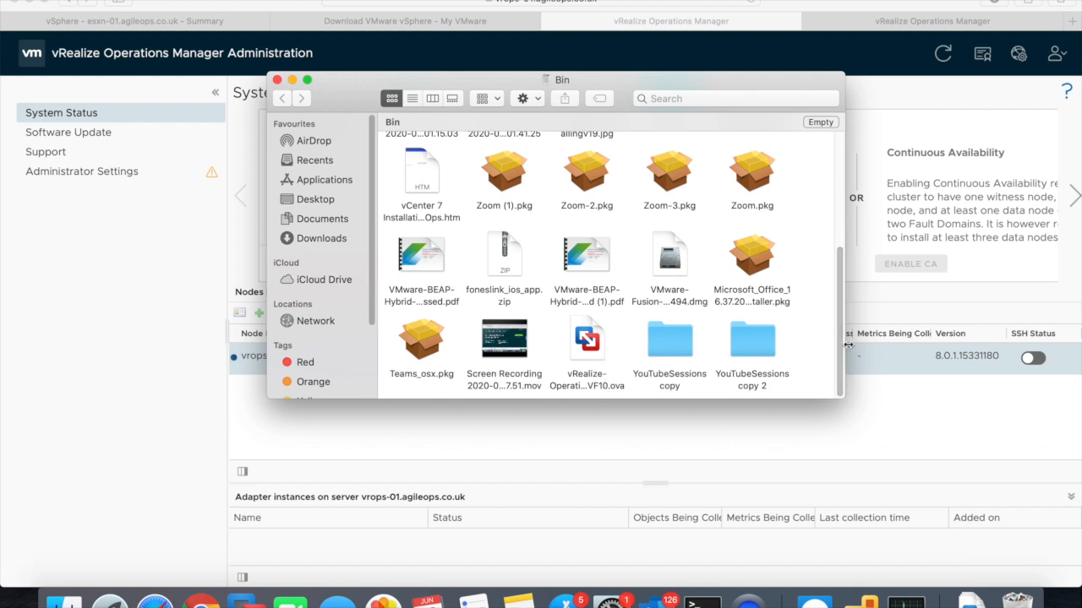
click(592, 356)
click(594, 385)
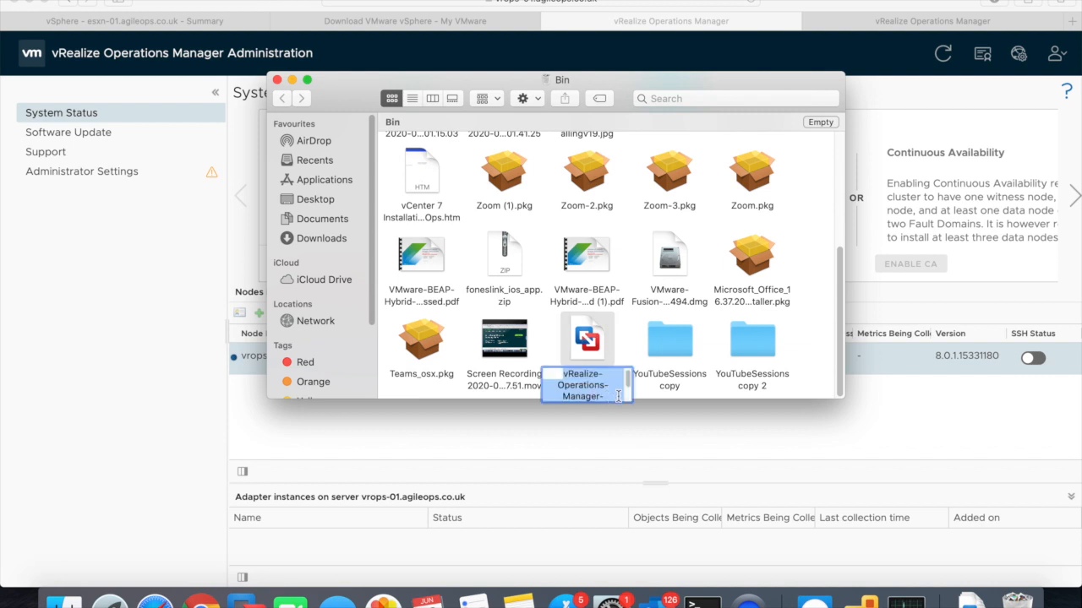
scroll(608, 397, down, 2)
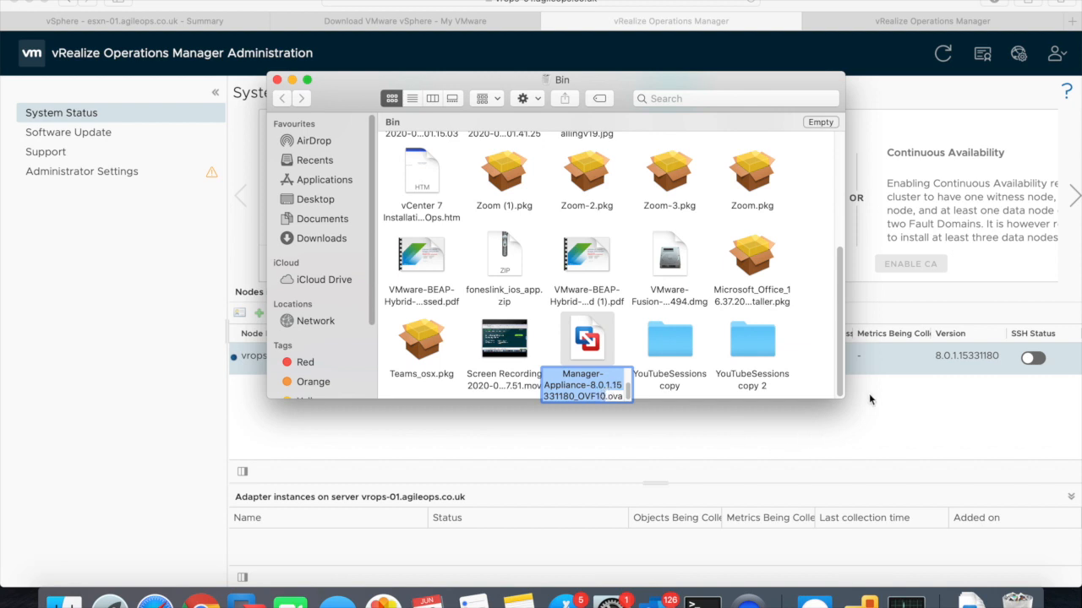
click(777, 440)
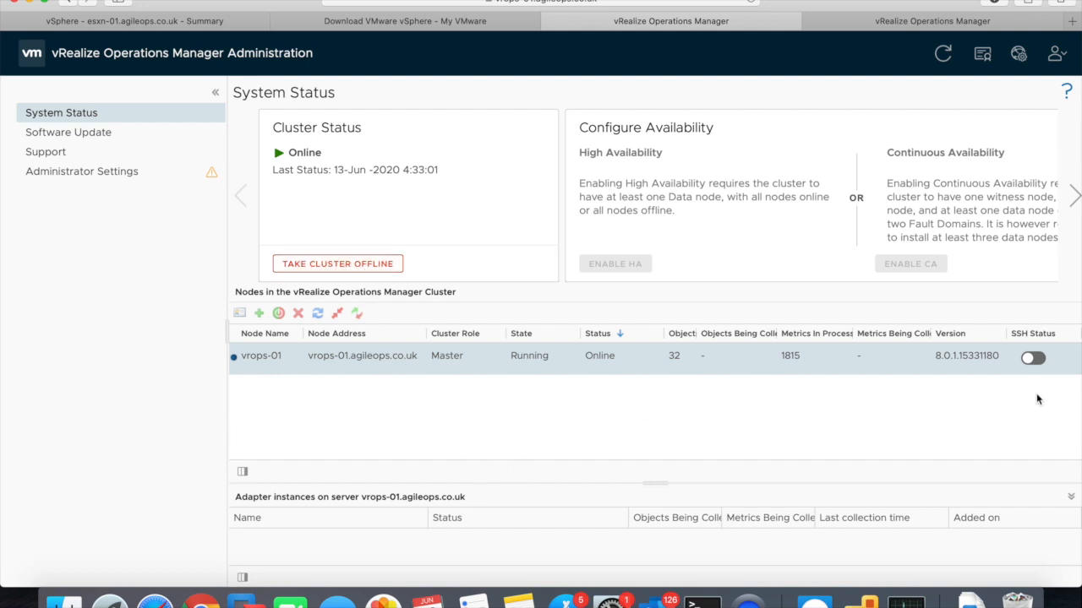
- On Software Update, select the vSAN update's Version 8.0.15331187, then open the Support logs
click(60, 134)
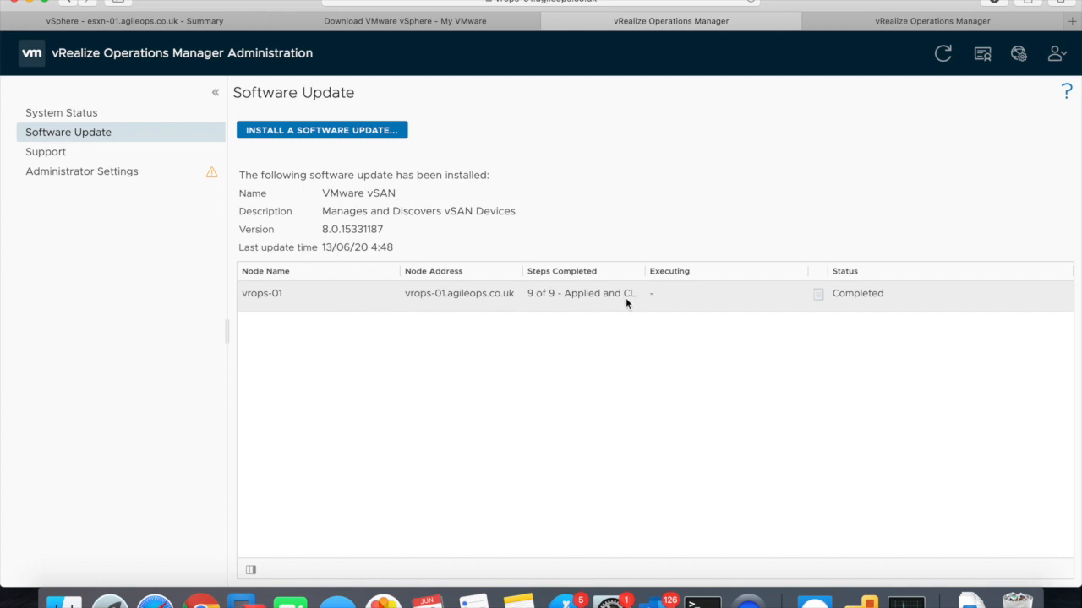
click(601, 300)
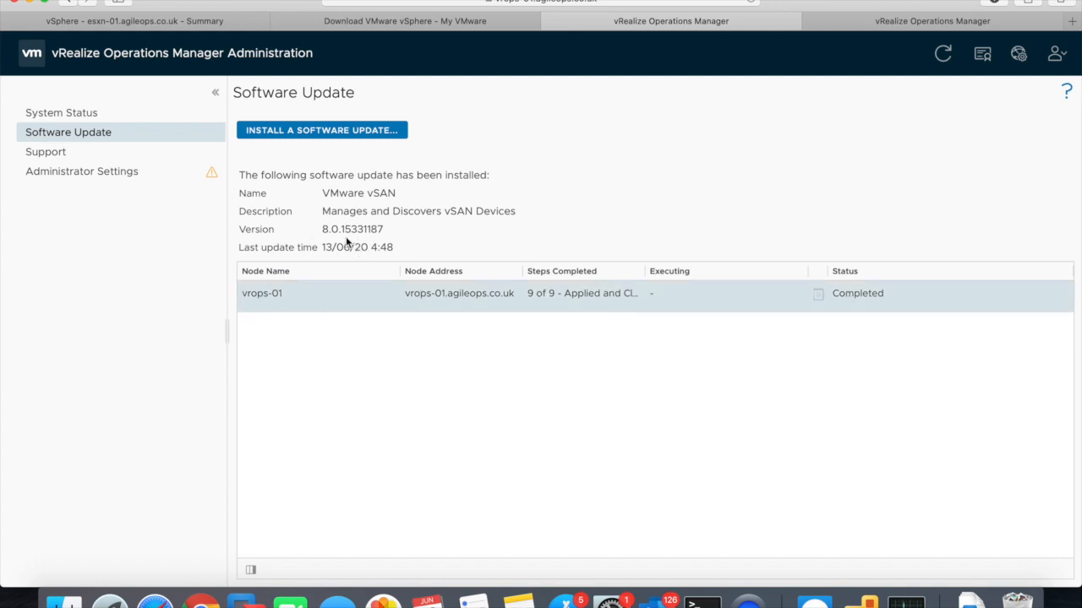
drag(341, 229, 386, 229)
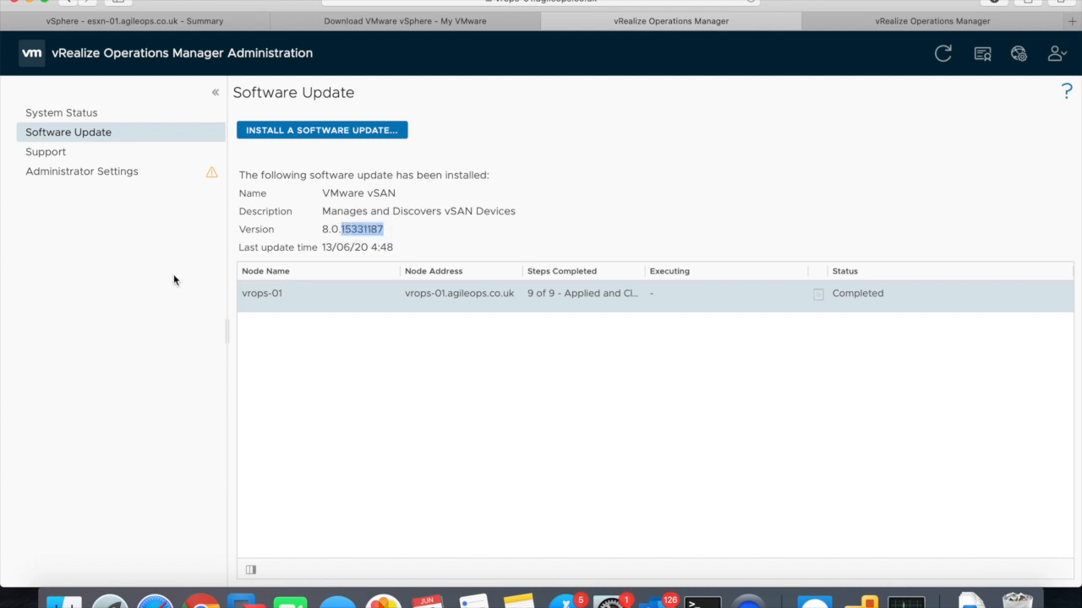
click(323, 233)
triple_click(323, 233)
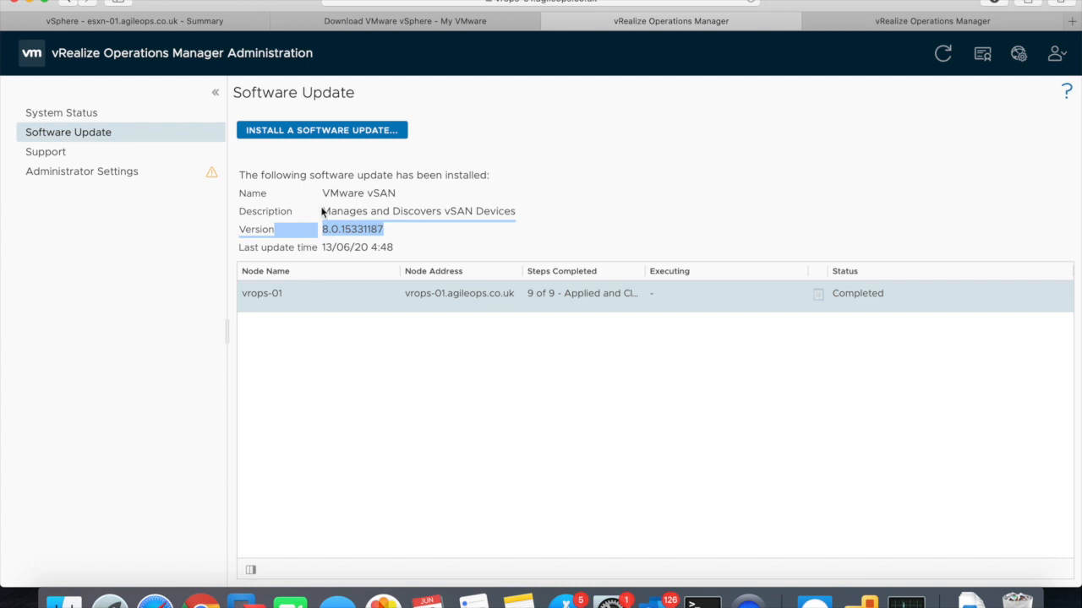
click(127, 157)
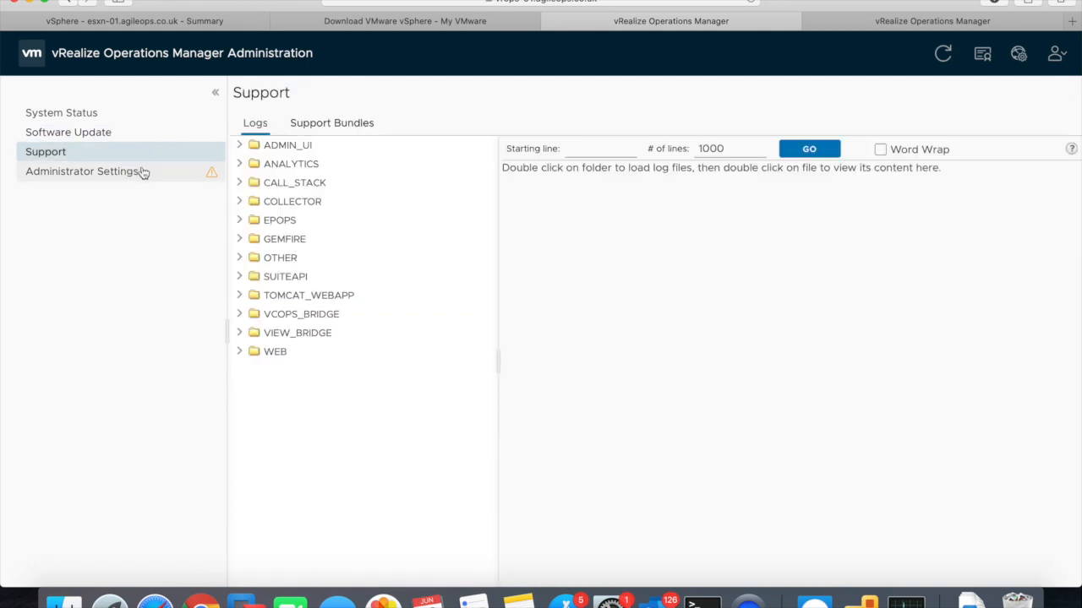
click(99, 171)
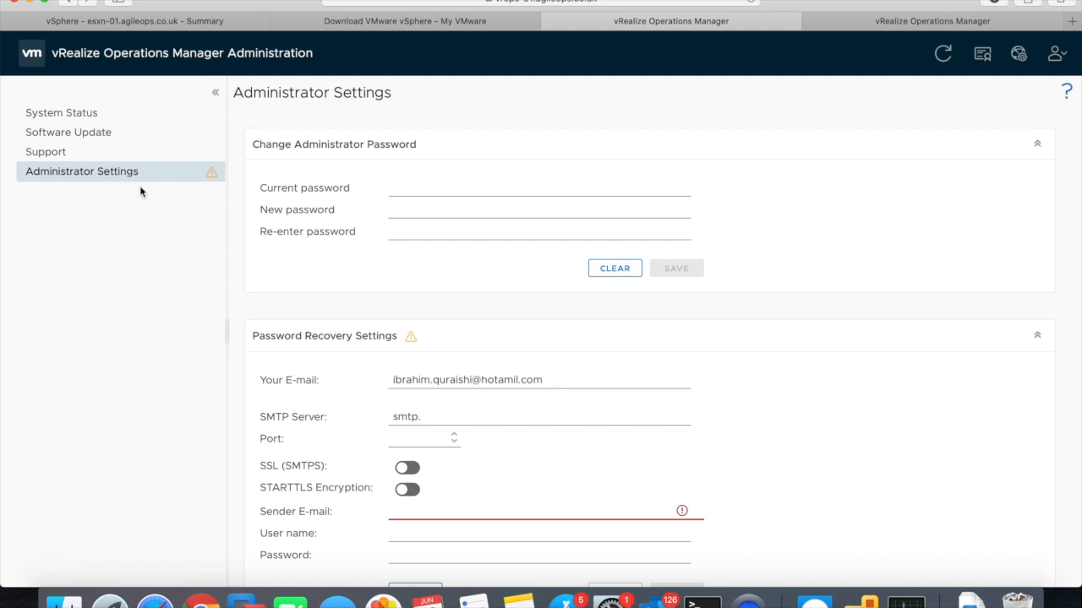
click(517, 418)
drag(444, 413, 363, 406)
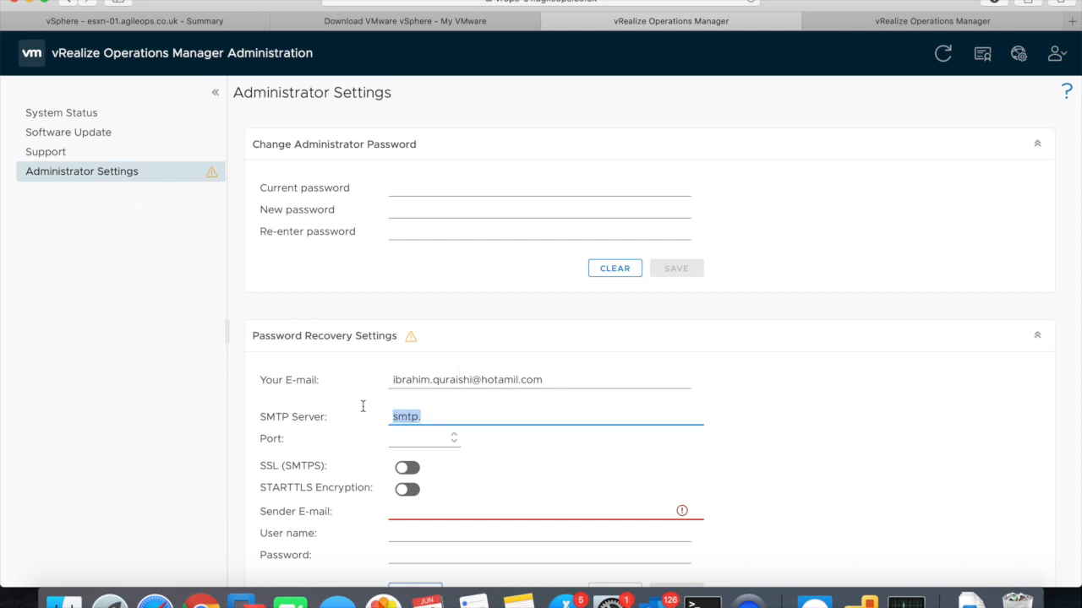
key(BackSpace)
drag(547, 379, 361, 372)
key(BackSpace)
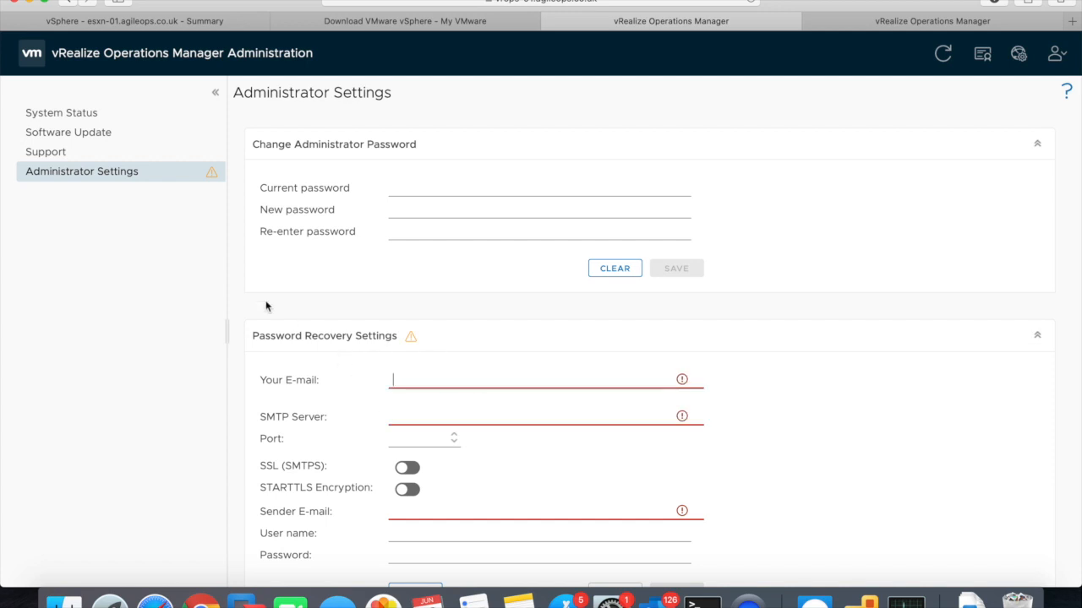
click(96, 151)
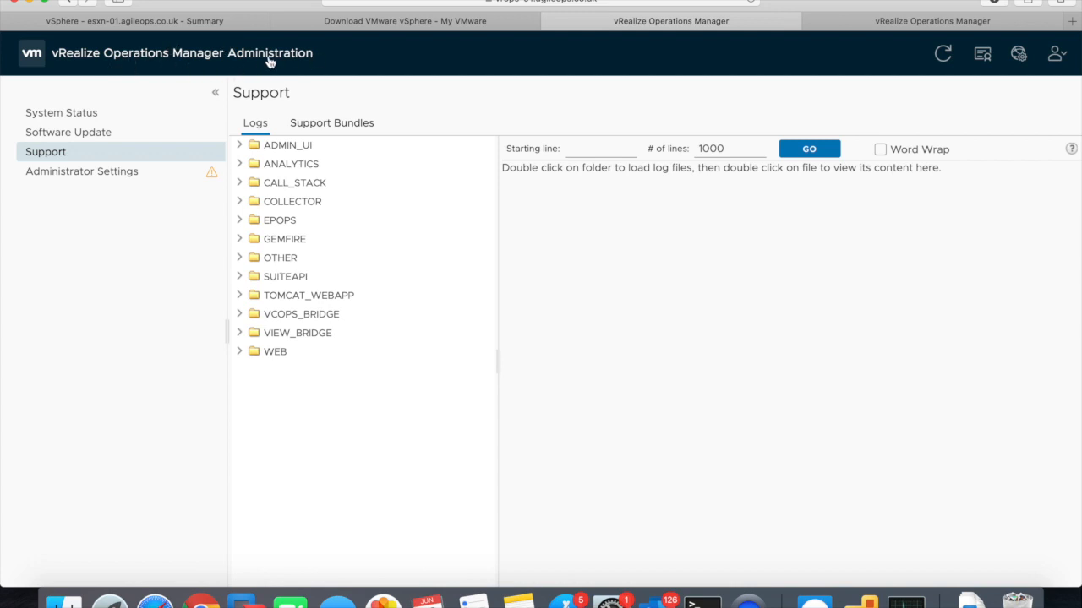
- In the product login tab, trim the vROps URL to the server host and reload it
click(886, 21)
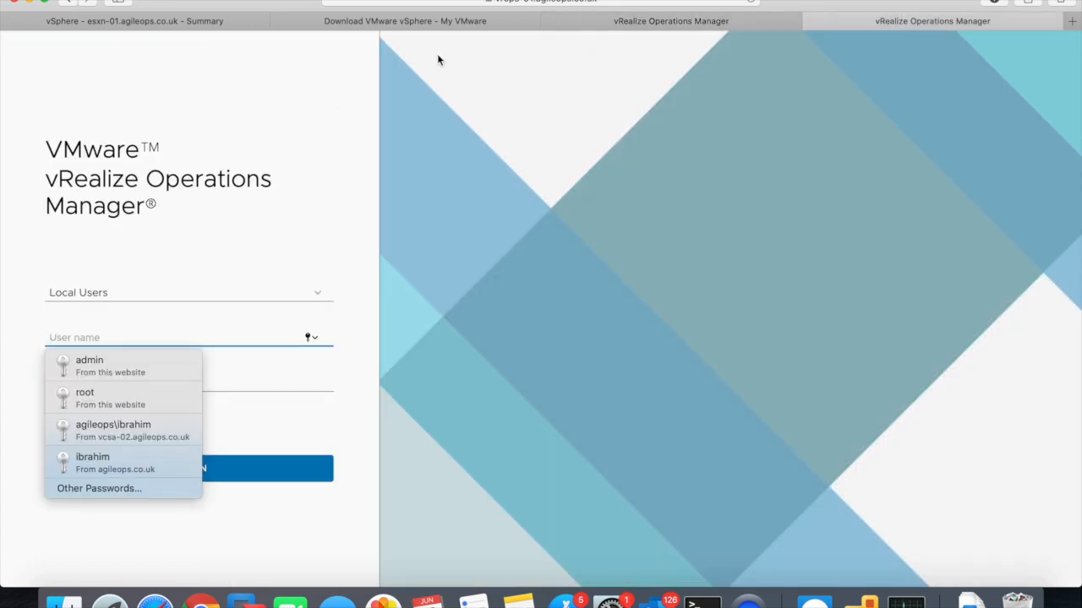
click(590, 3)
click(576, 2)
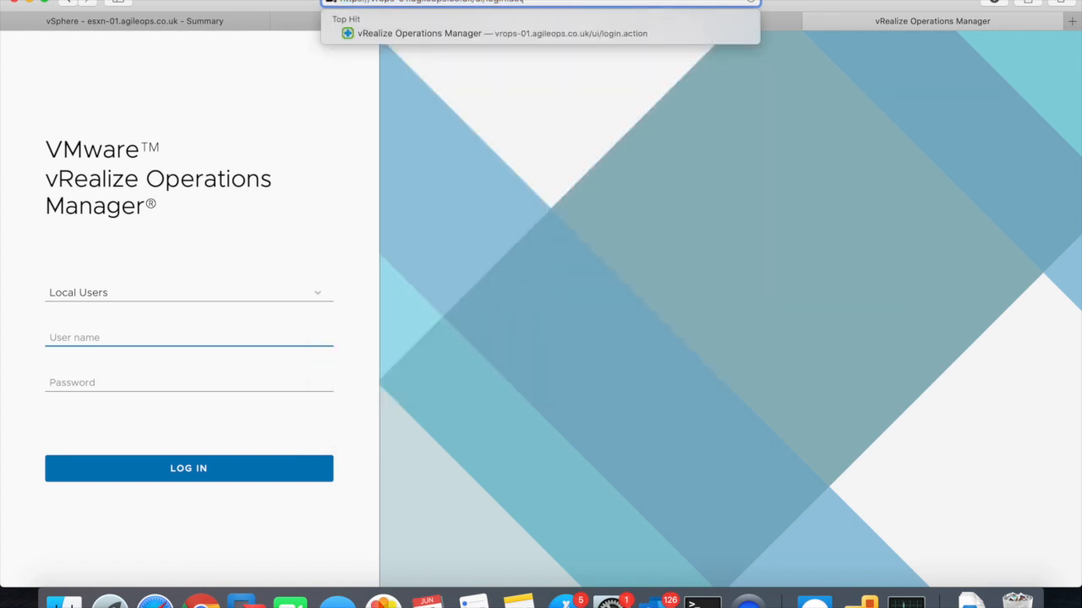
key(BackSpace)
key(BackSpace)
key(BackSpace)
key(BackSpace)
key(BackSpace)
key(BackSpace)
key(BackSpace)
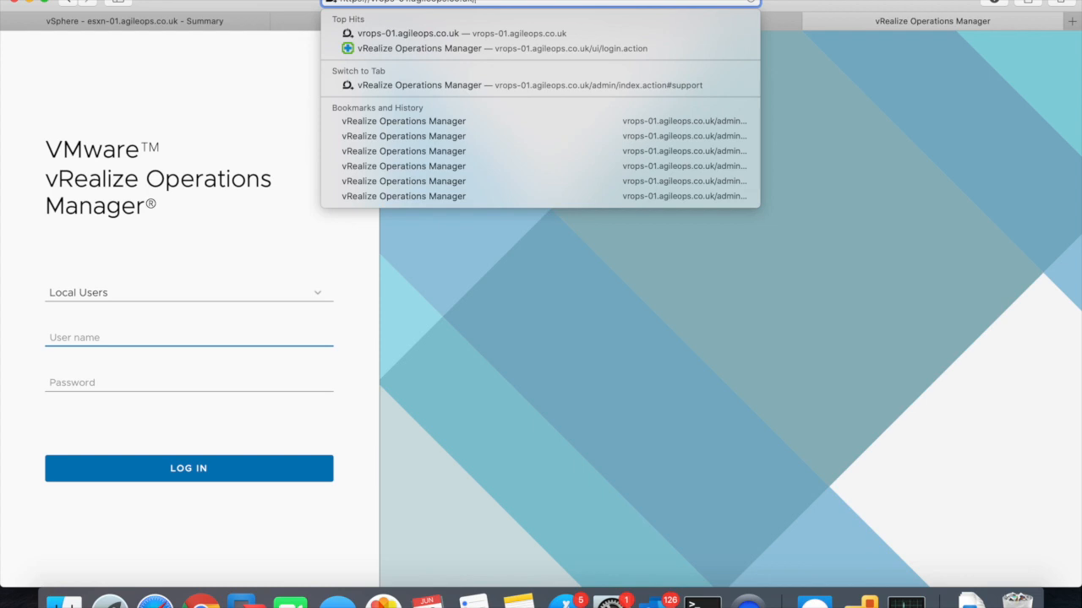
key(Return)
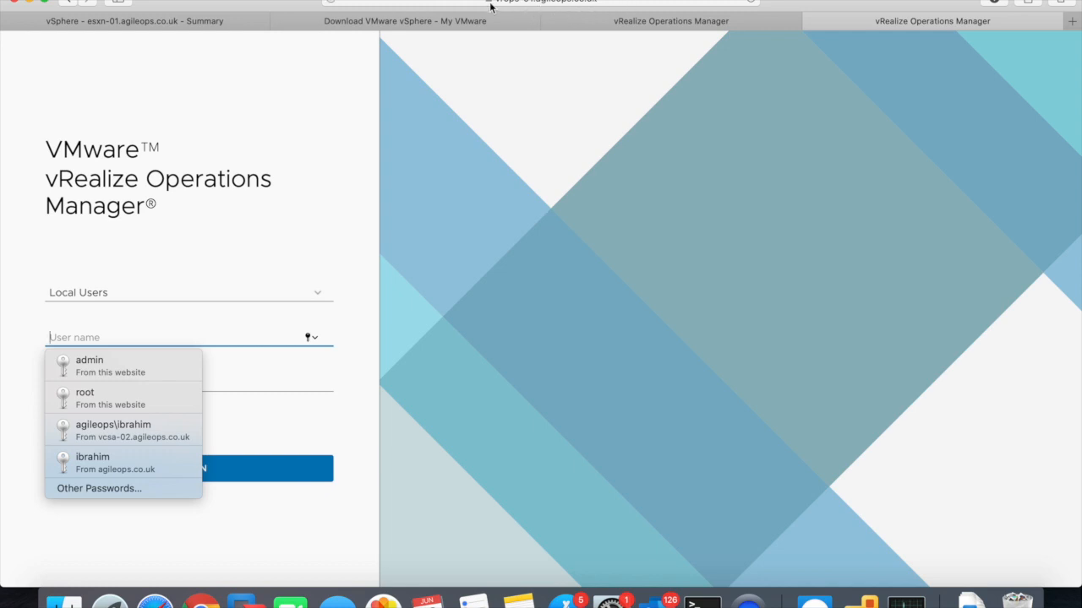
- Log in with Local Users as user admin with the administrator password
click(181, 288)
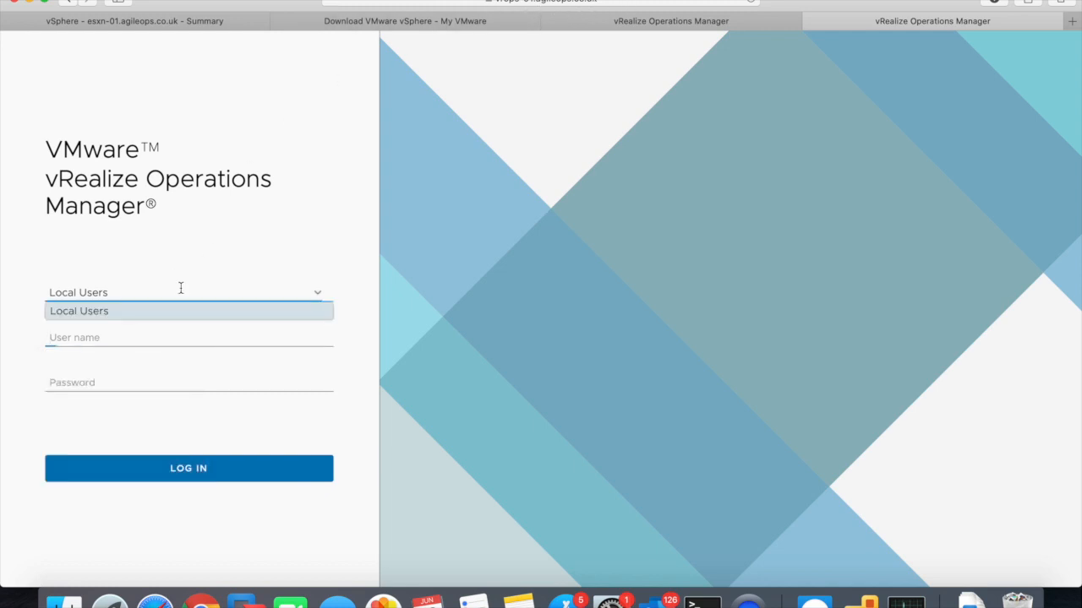
click(83, 315)
click(91, 342)
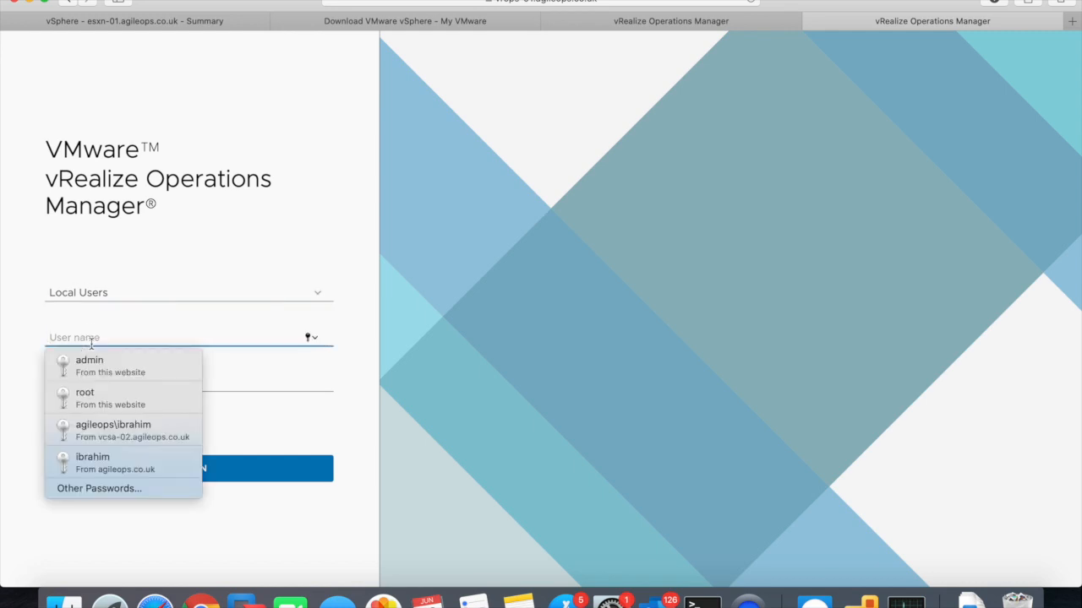
text(admin)
key(Tab)
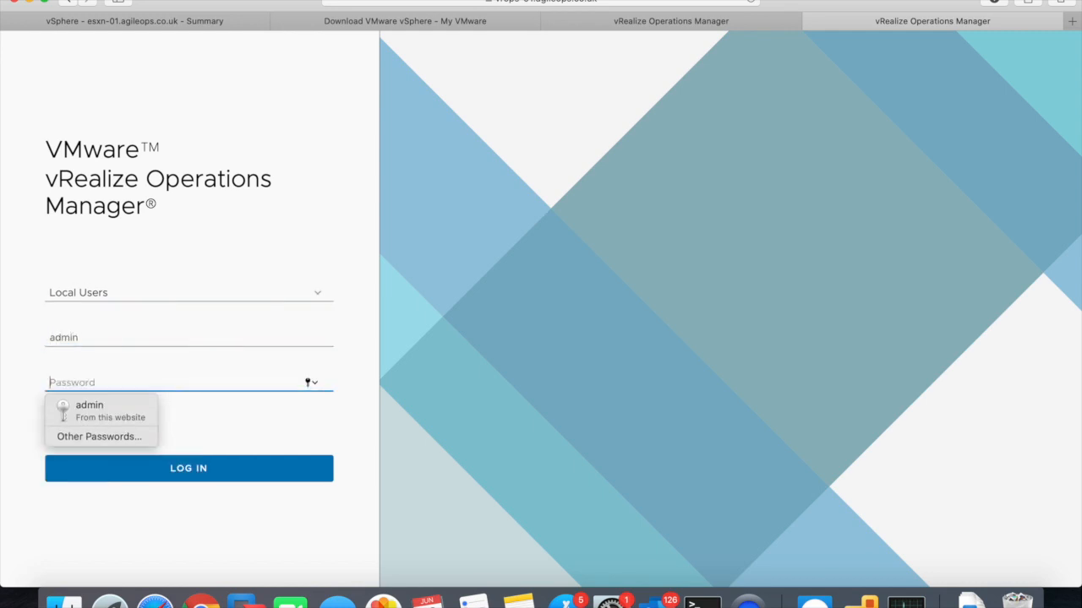
text(*********)
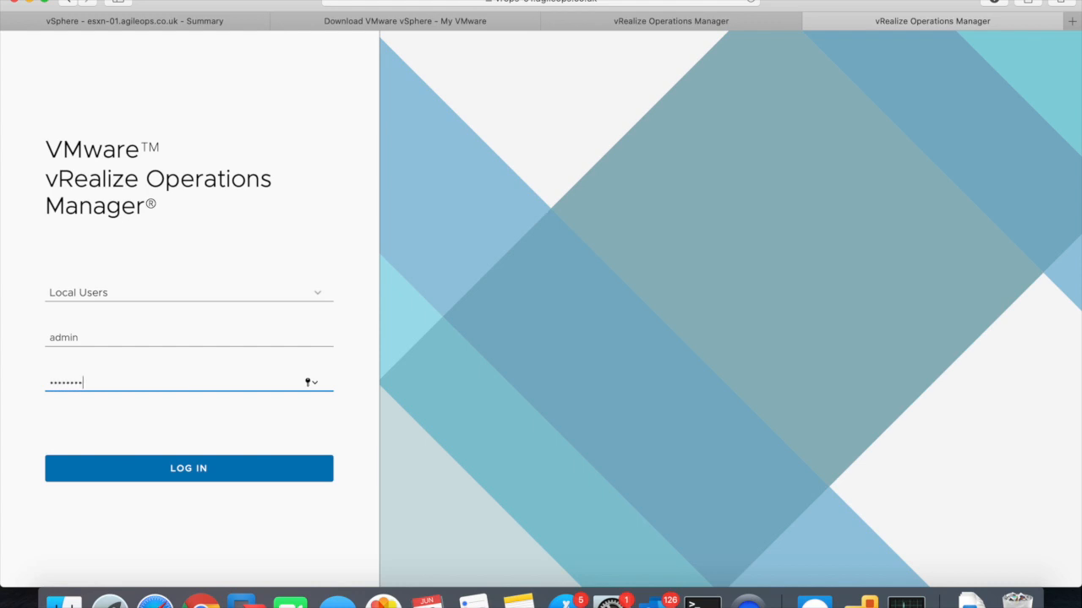
key(Return)
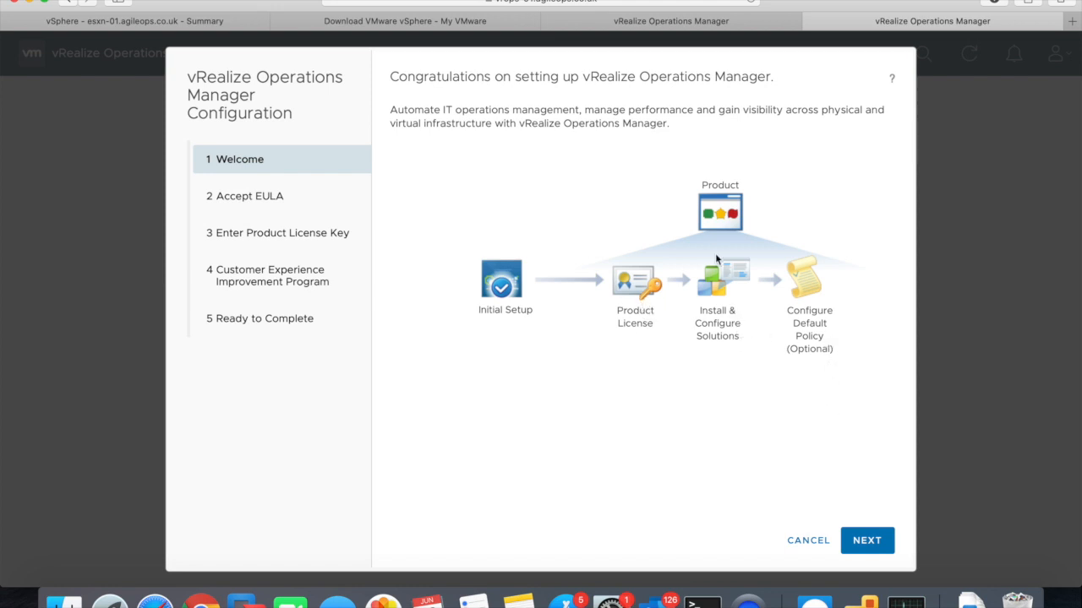
- Accept the EULA, keep the Product Evaluation licence, opt out of CEIP, and finish the wizard
click(862, 539)
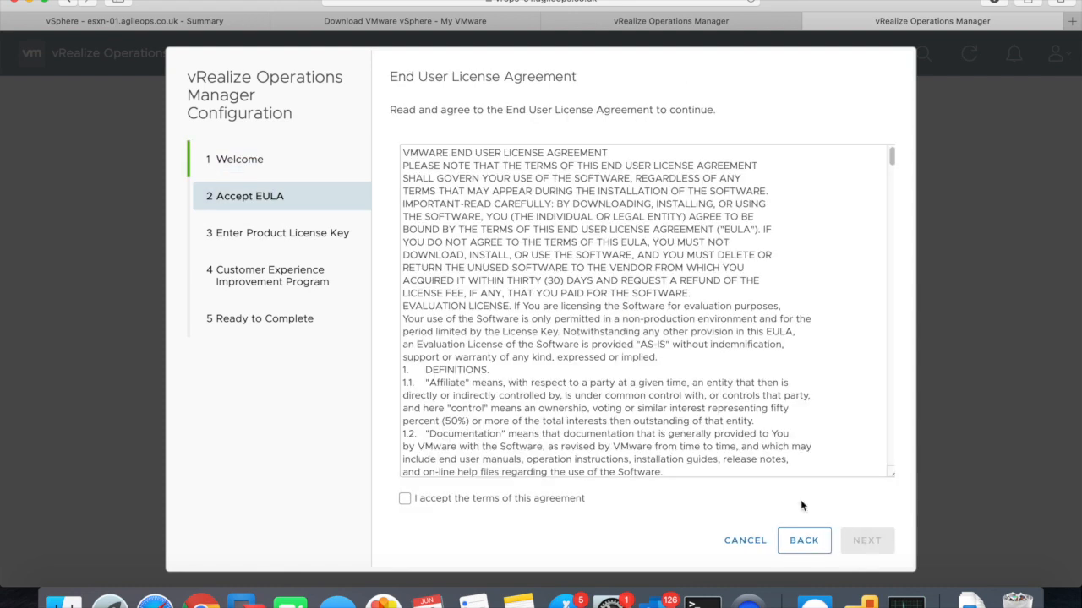
click(528, 501)
click(870, 545)
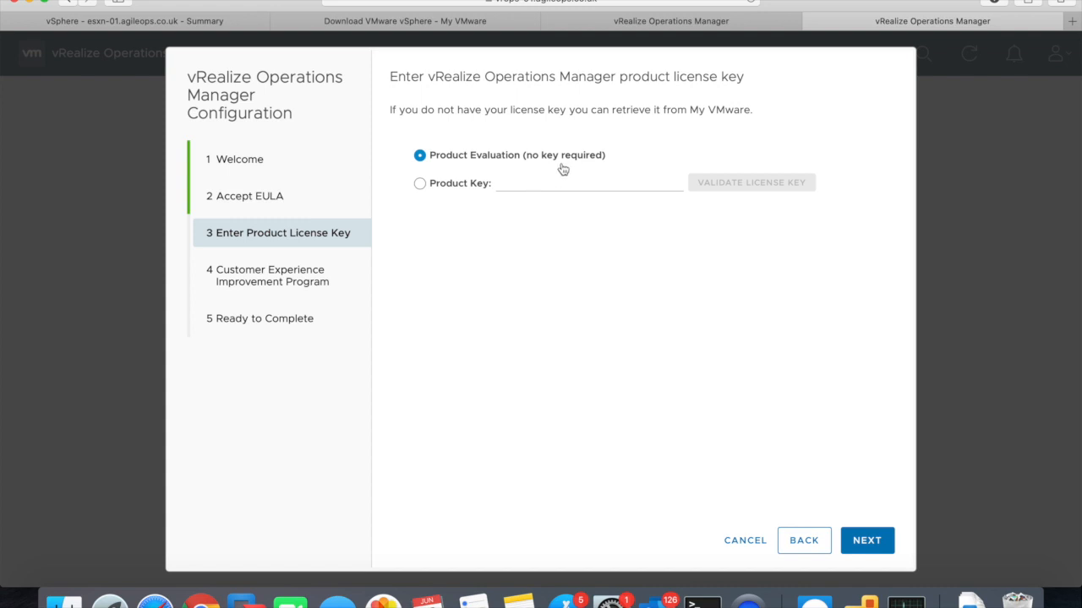
click(867, 544)
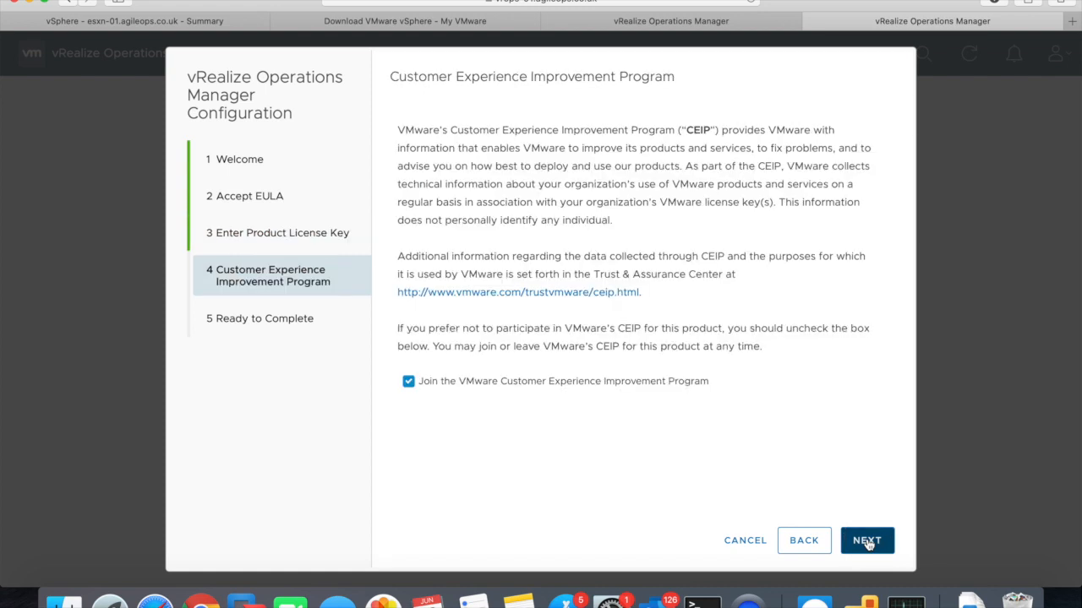
click(868, 544)
click(586, 385)
click(868, 544)
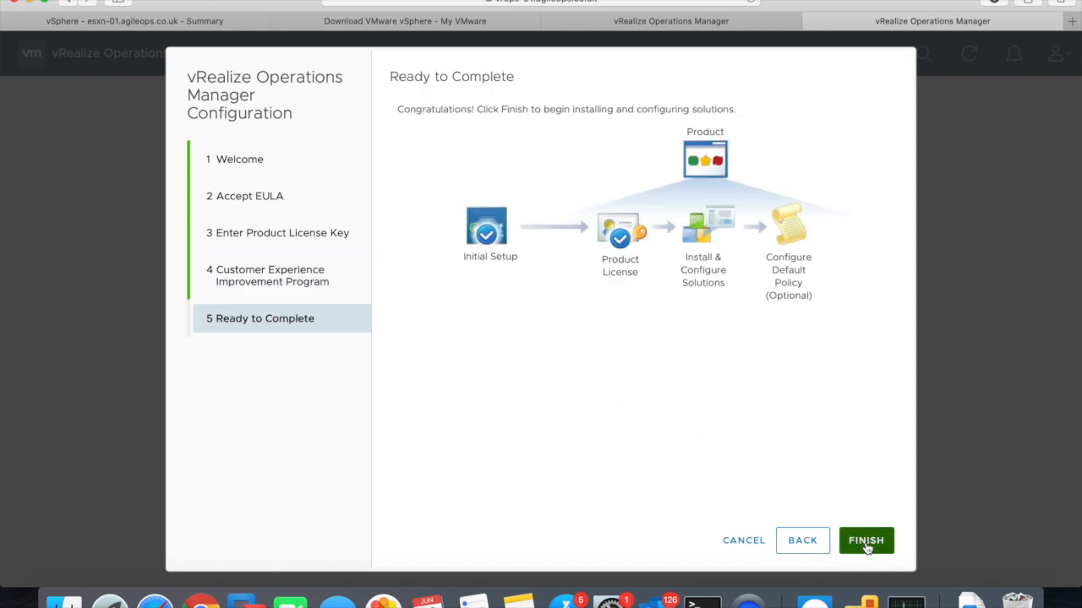
click(866, 548)
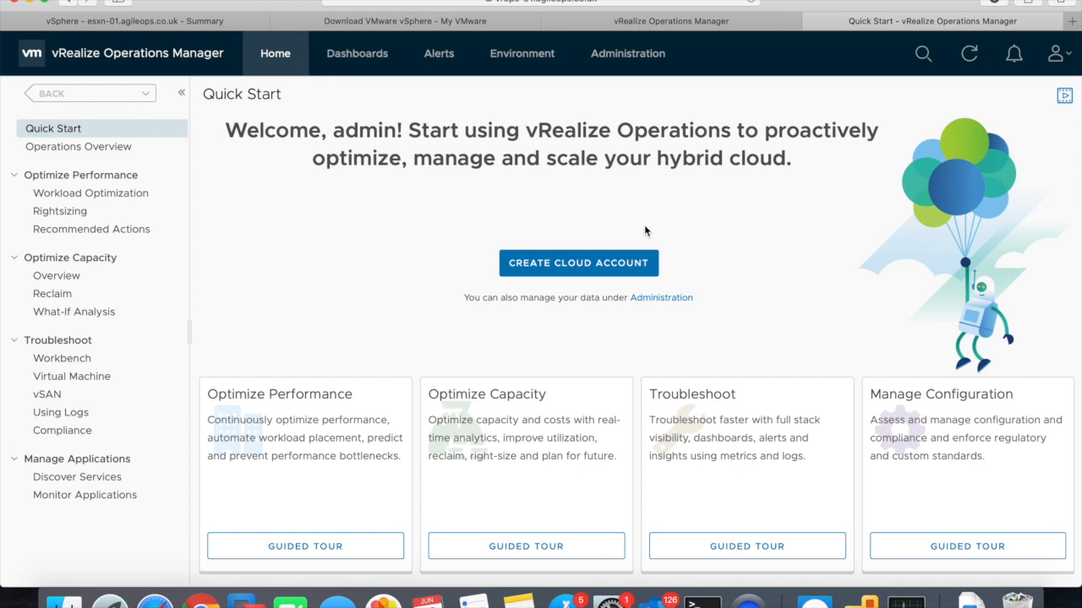
- Choose Create Cloud Account on the Quick Start page
click(578, 263)
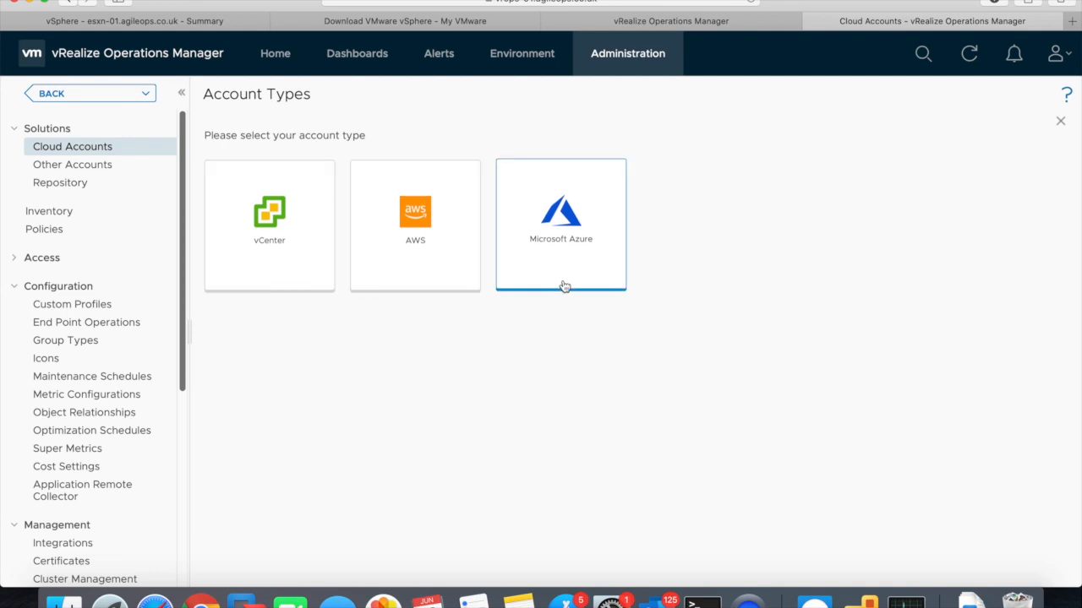
- Pick vCenter, name the account visa-02, trim the description, and start a new credential
click(267, 212)
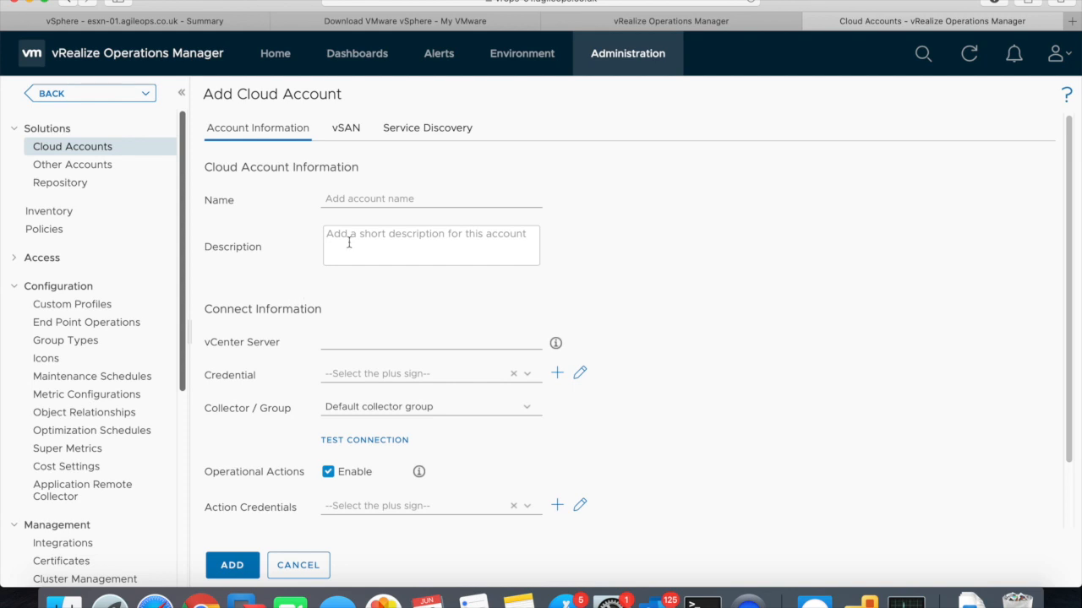
click(364, 203)
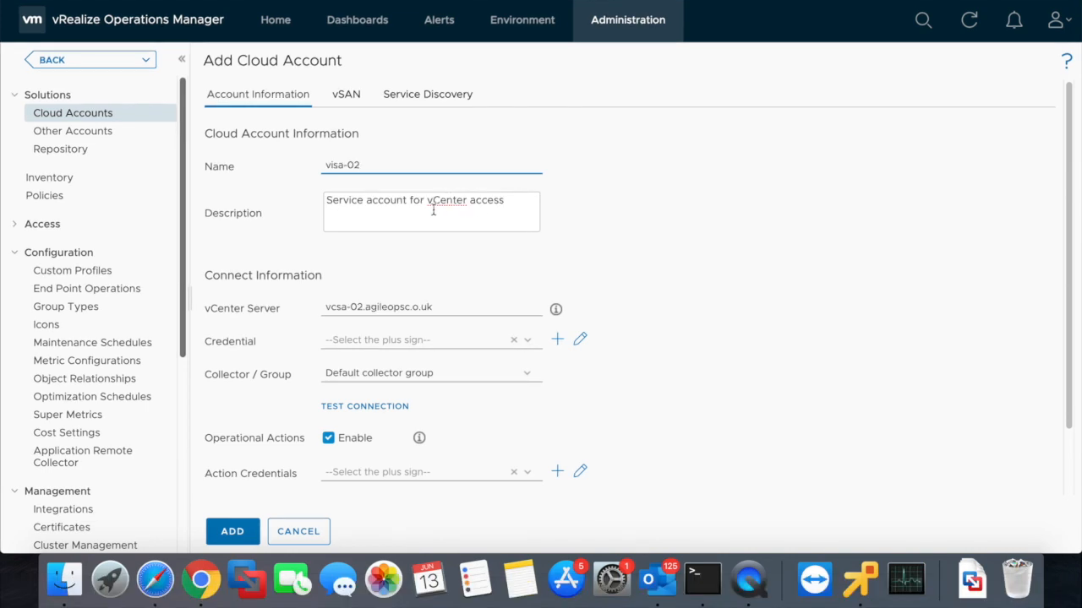
click(421, 234)
drag(421, 201, 290, 202)
key(BackSpace)
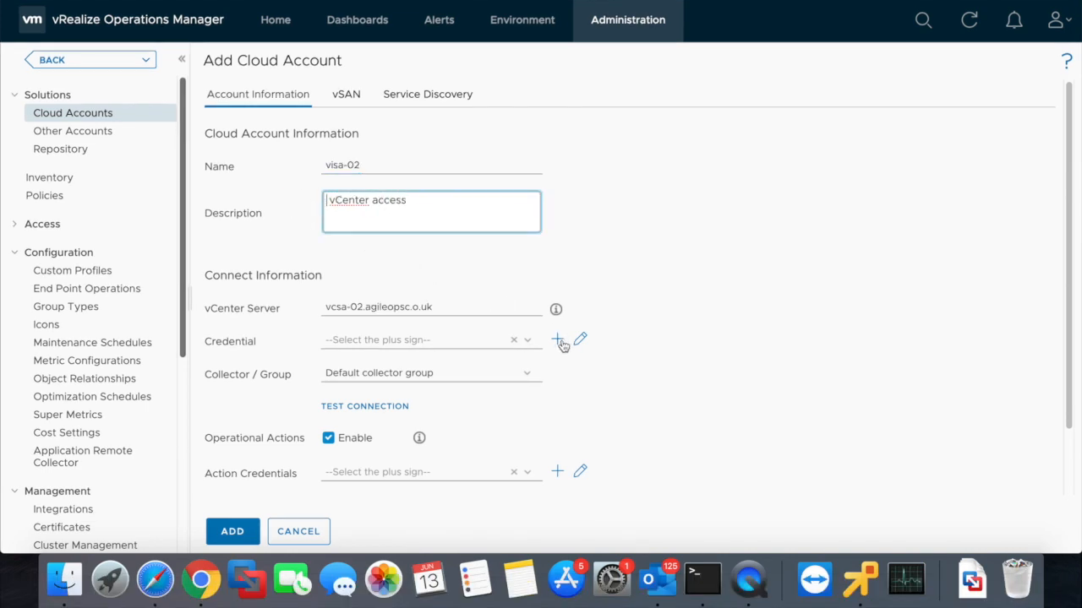
click(486, 338)
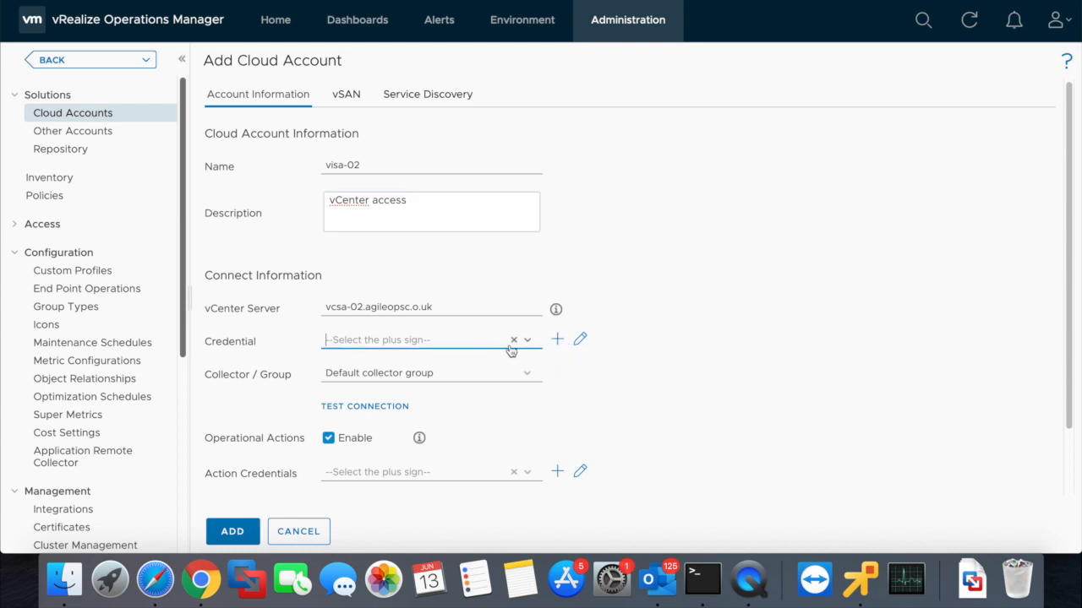
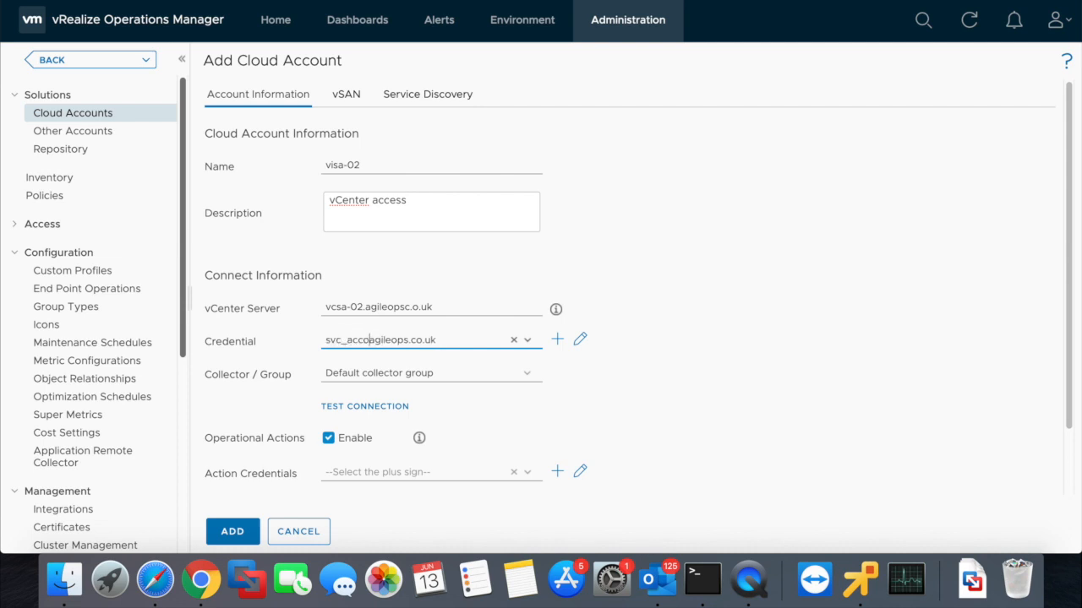
click(559, 342)
- Save a credential named 'service account' with the service user name and password, then review it
click(511, 276)
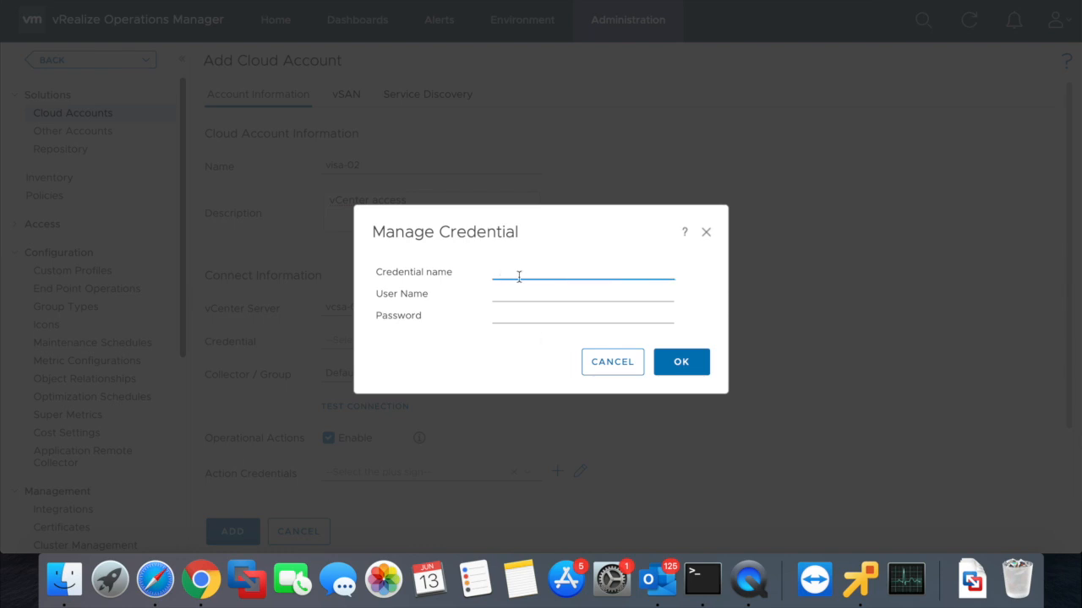
text(service account)
key(Tab)
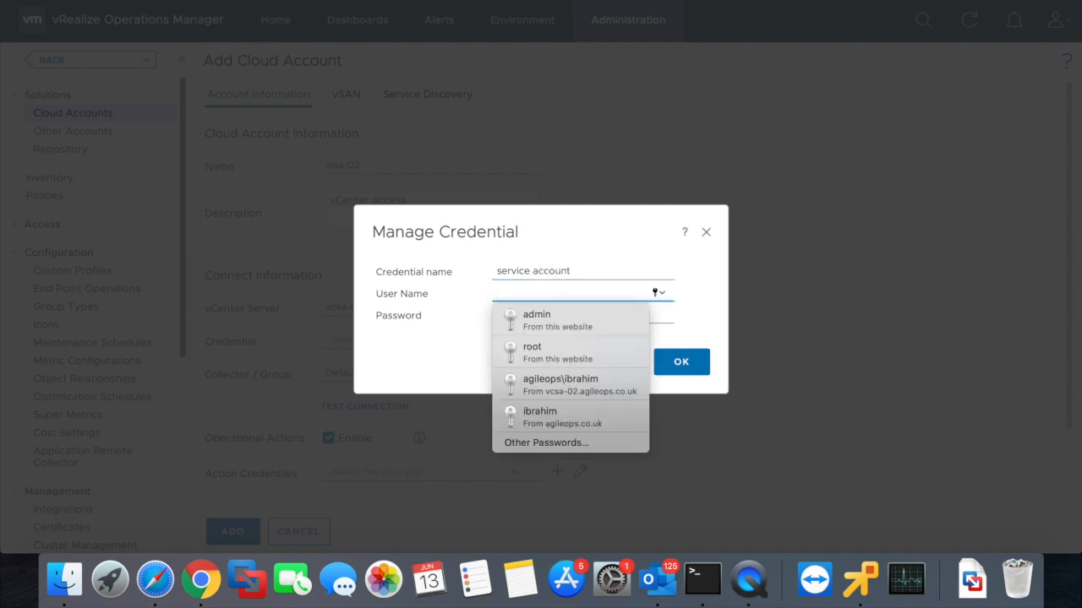
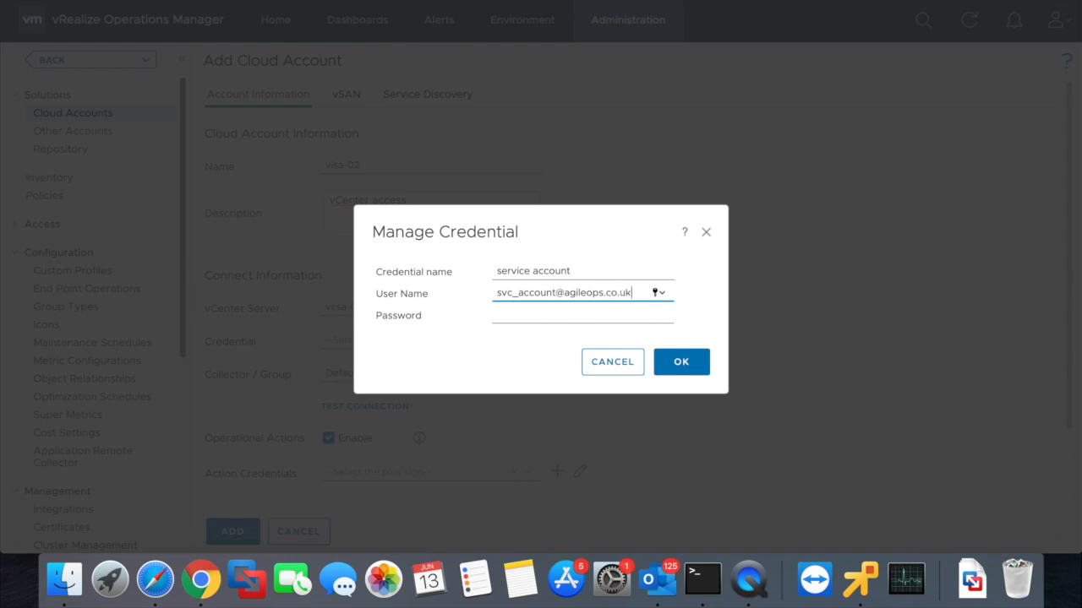
key(Tab)
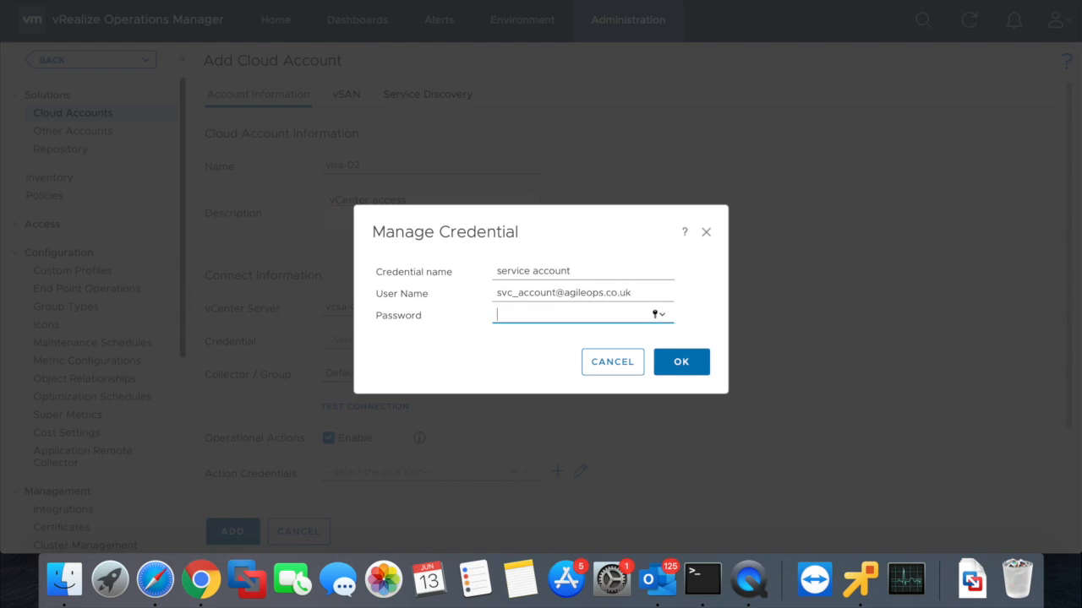
text(*********)
click(681, 362)
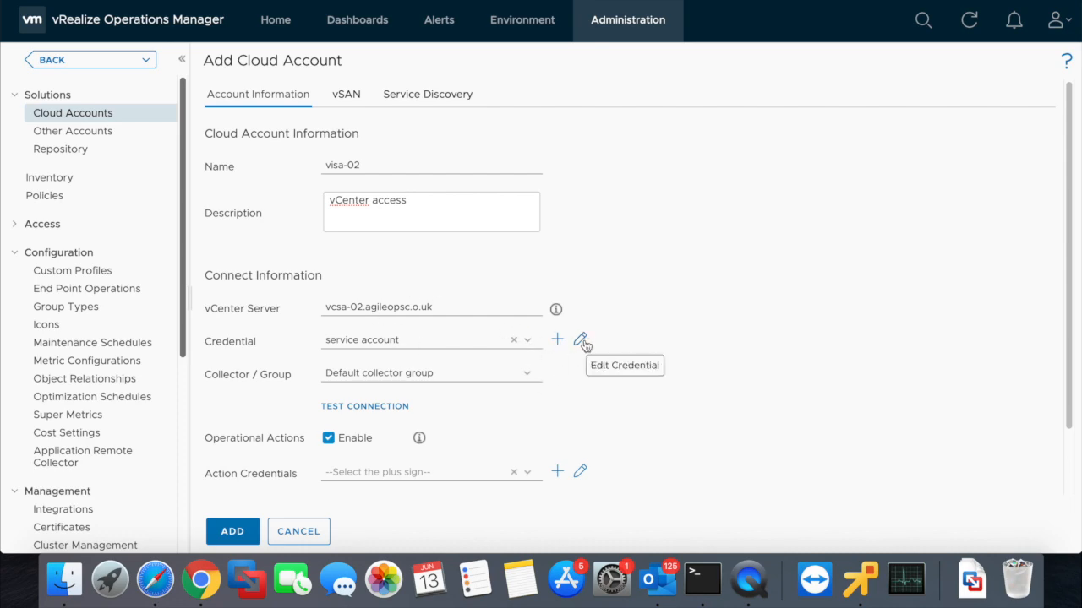
click(580, 340)
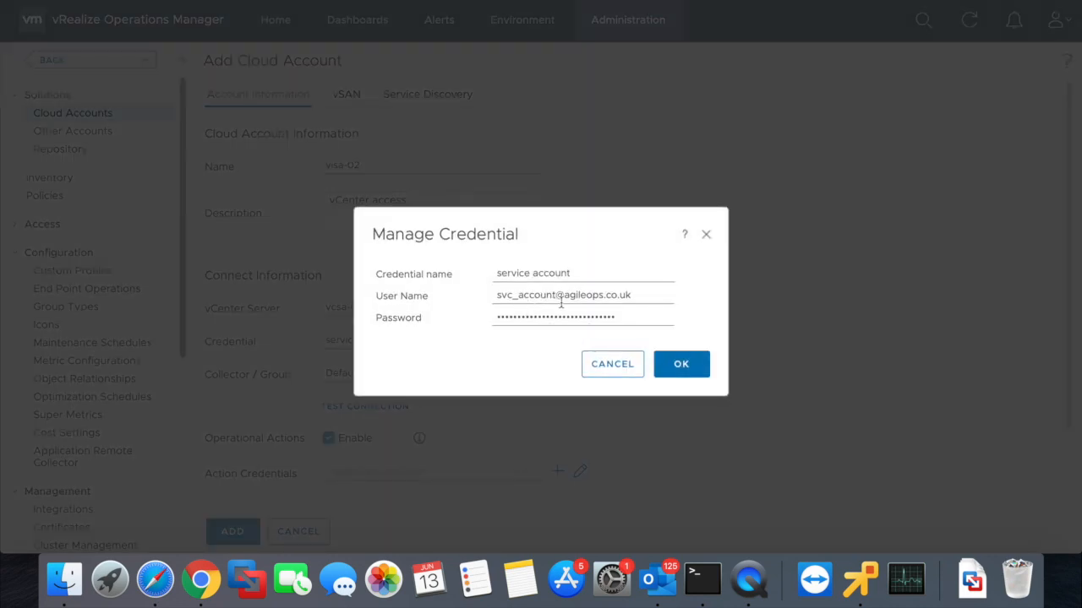
click(610, 365)
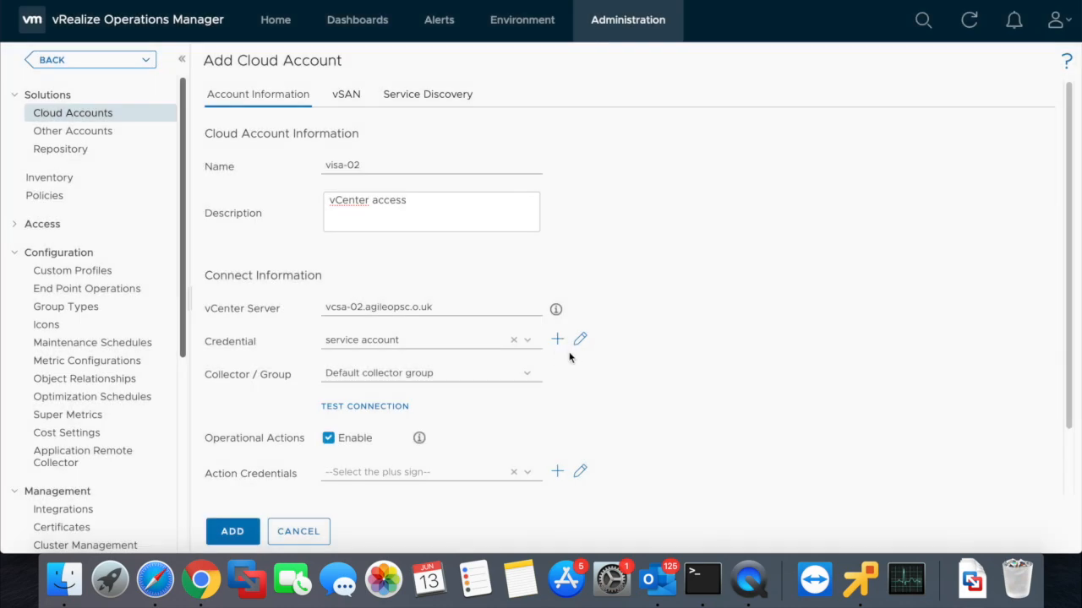
click(372, 408)
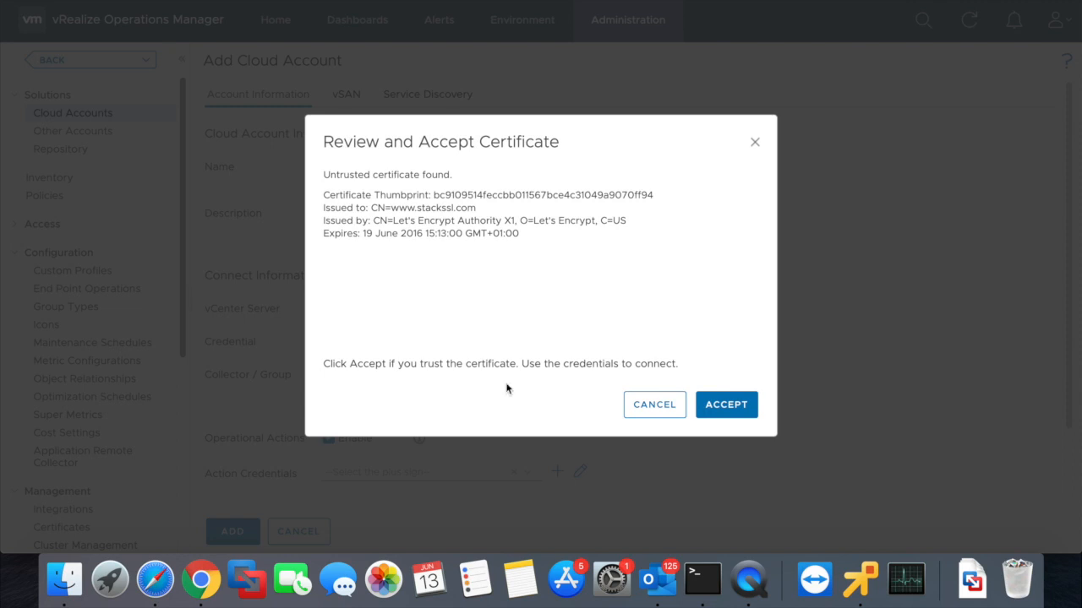
click(725, 405)
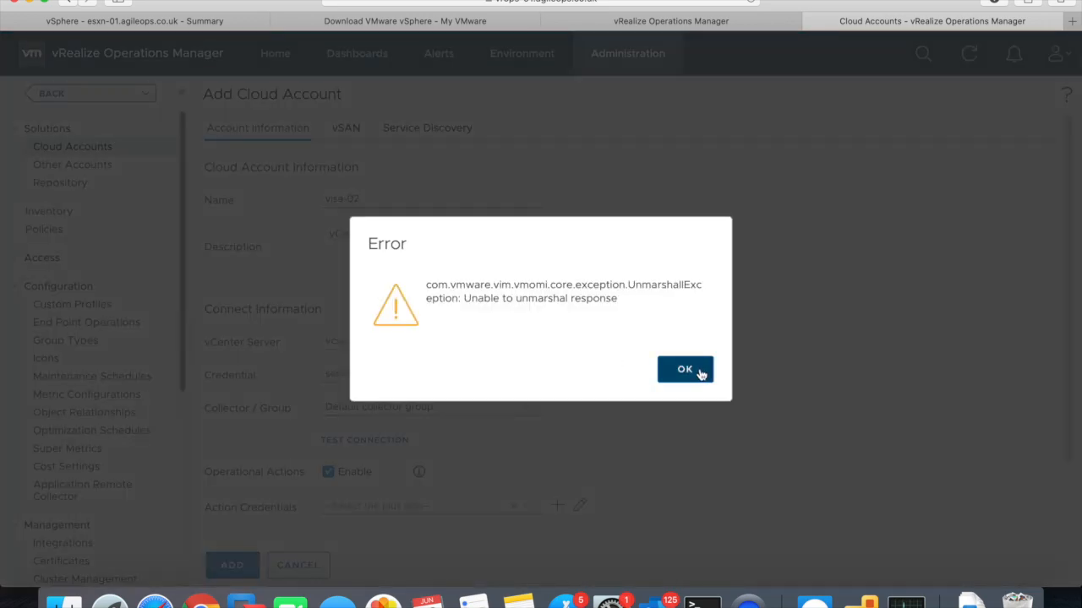
click(684, 370)
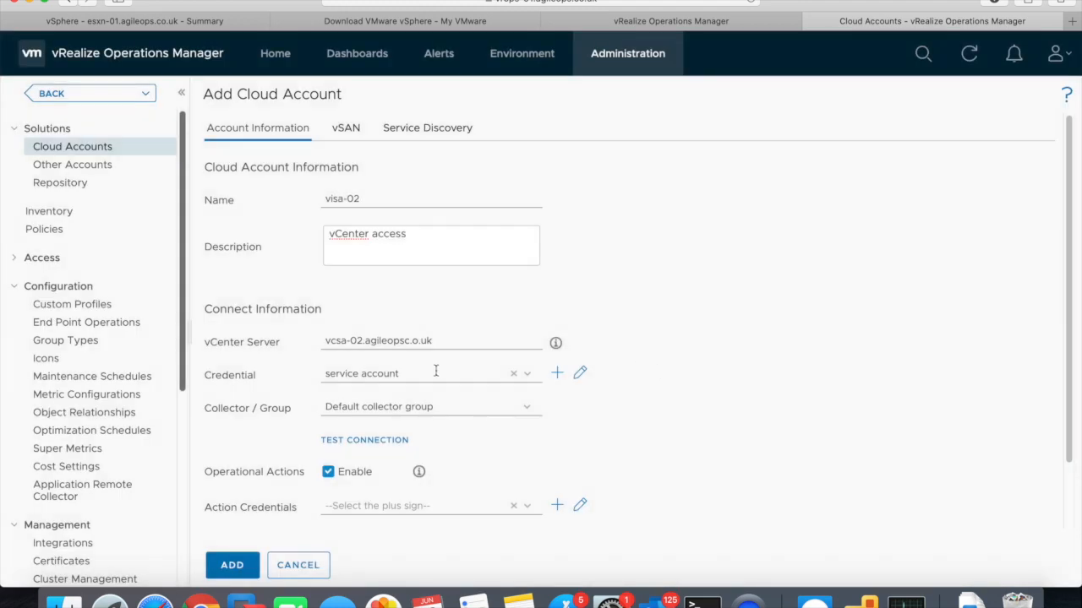
- Retype the service account credential's password and save it
click(580, 372)
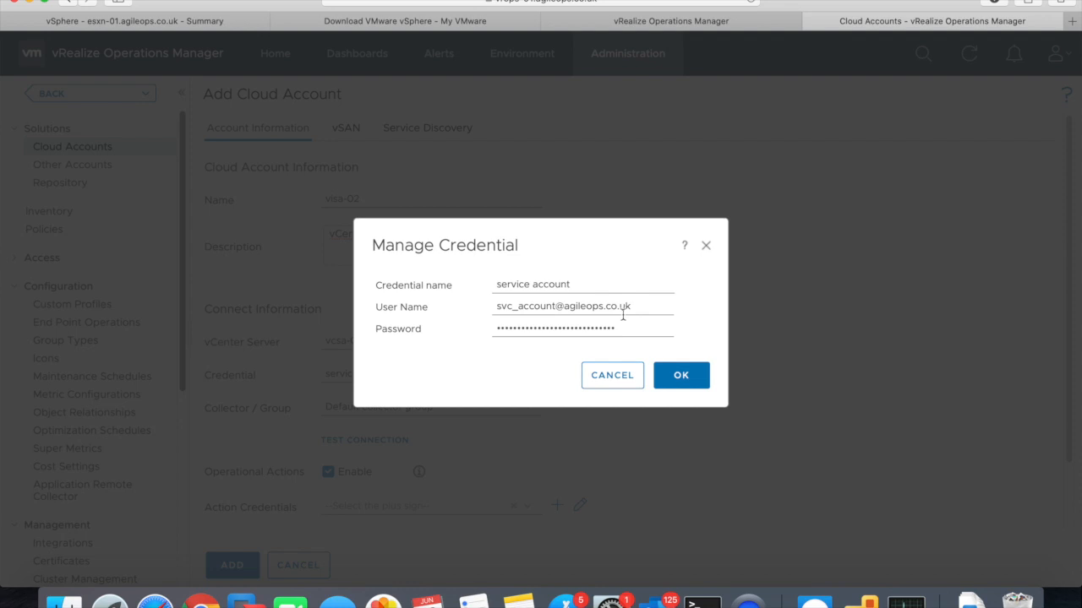
drag(618, 328, 455, 326)
text(••••••••)
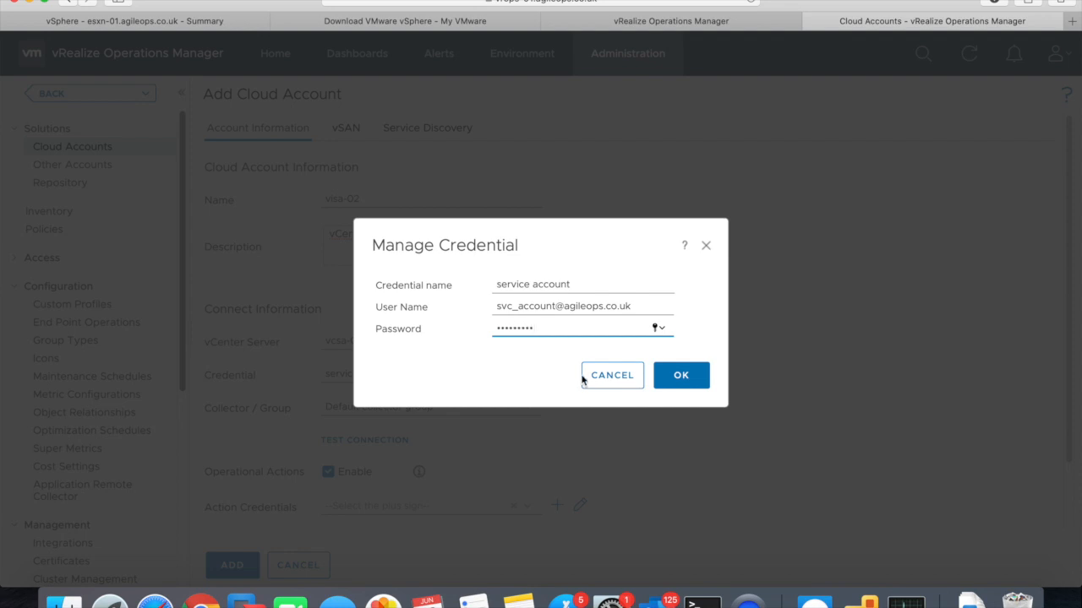
click(681, 376)
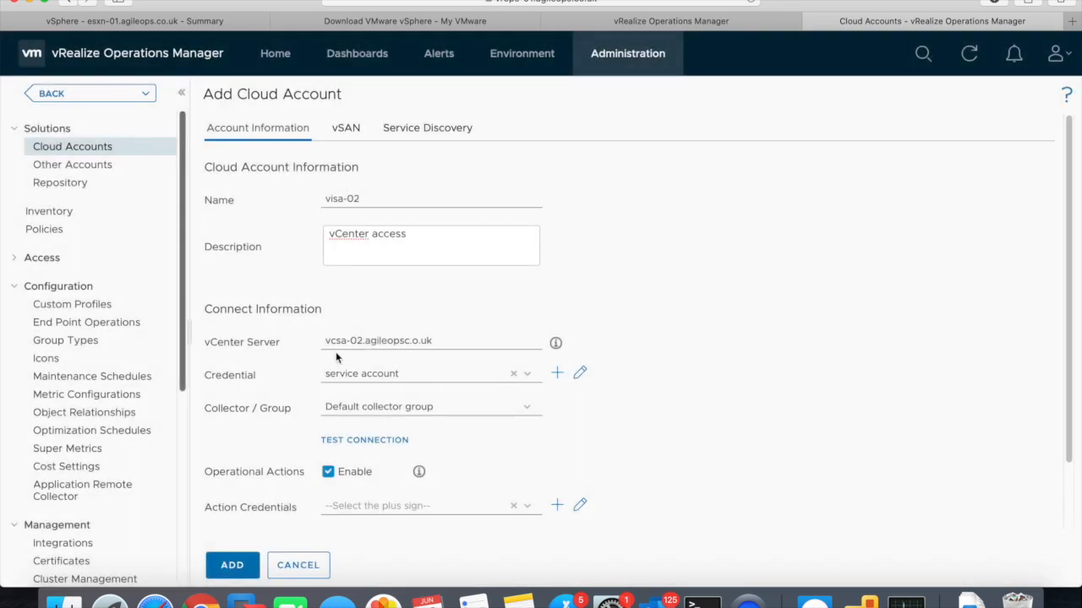
- Correct the vCenter Server address to vcsa-02.agileops.co.uk
click(409, 343)
key(BackSpace)
text(c)
- Test the vCenter connection, accept its certificate, and add the visa-02 cloud account
click(375, 450)
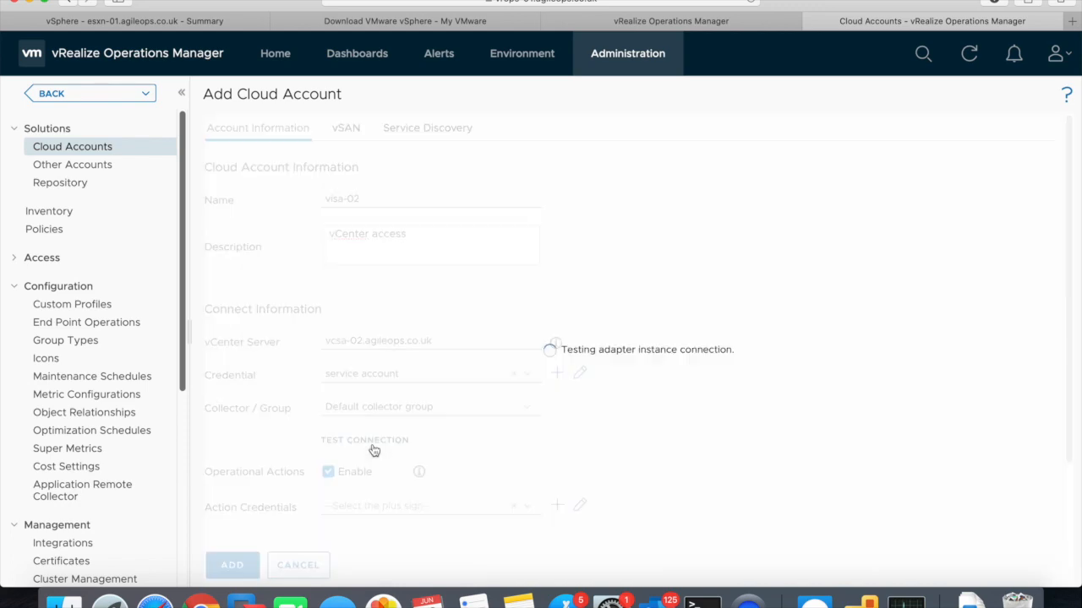
click(722, 438)
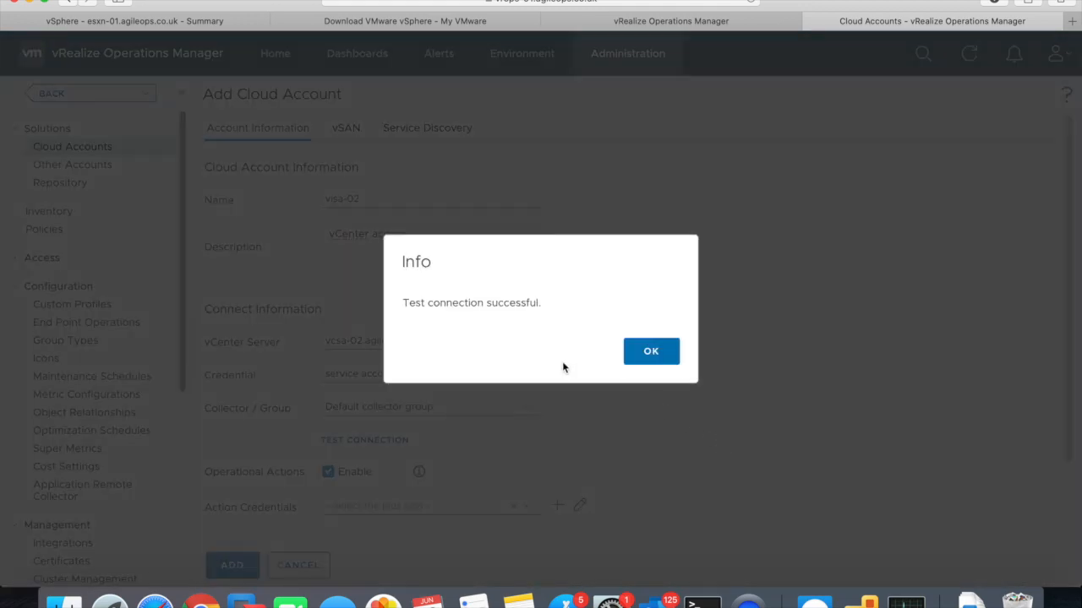
click(651, 351)
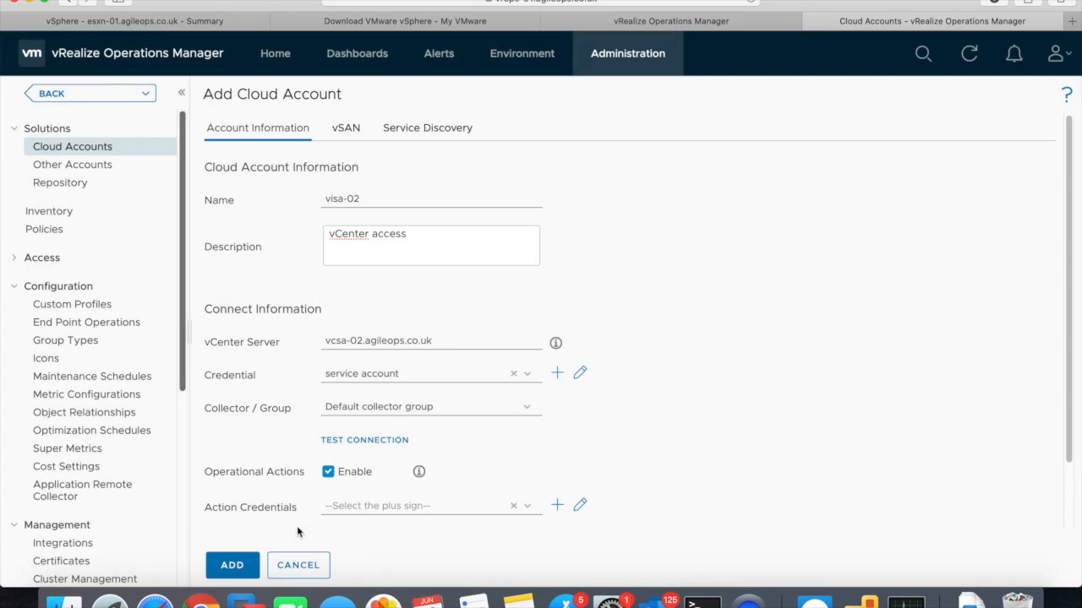
click(244, 565)
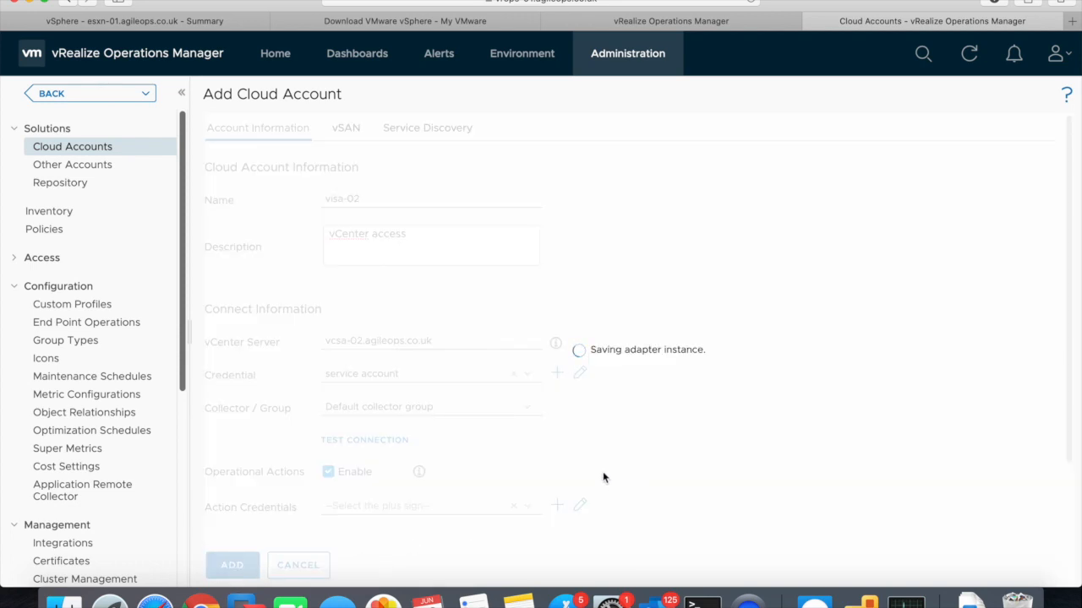
- Look through the vSphere Client, vROps administration and My VMware tabs while the account saves
click(97, 25)
drag(210, 218, 195, 138)
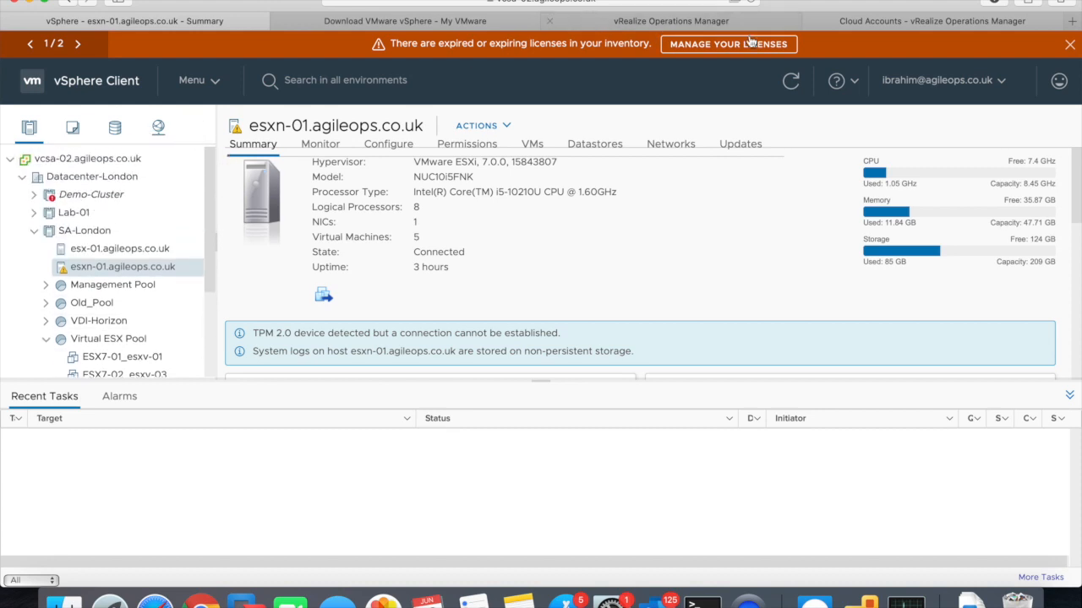
click(617, 24)
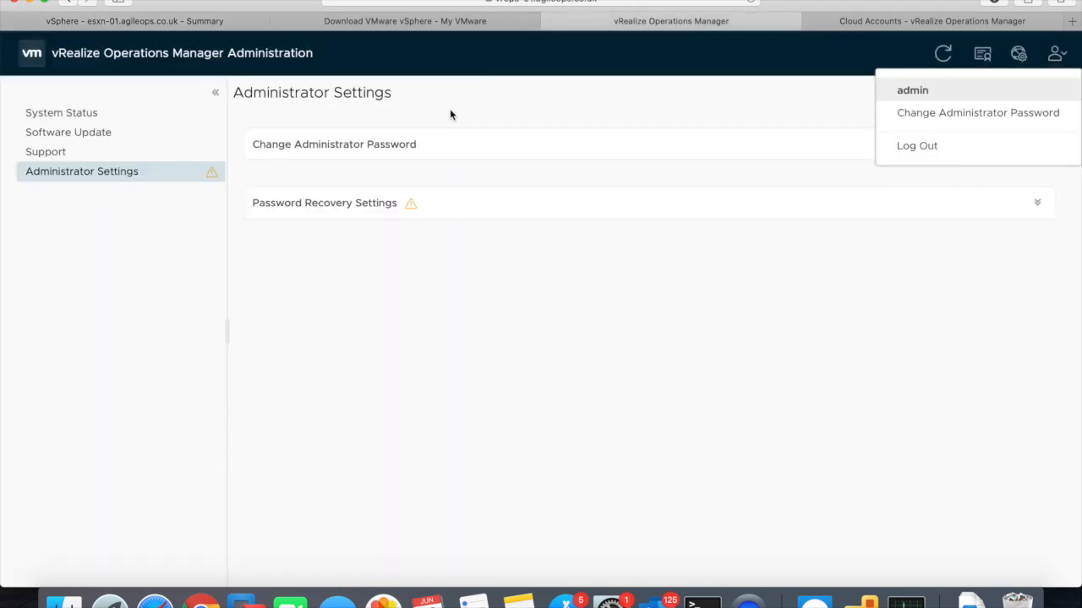
click(503, 22)
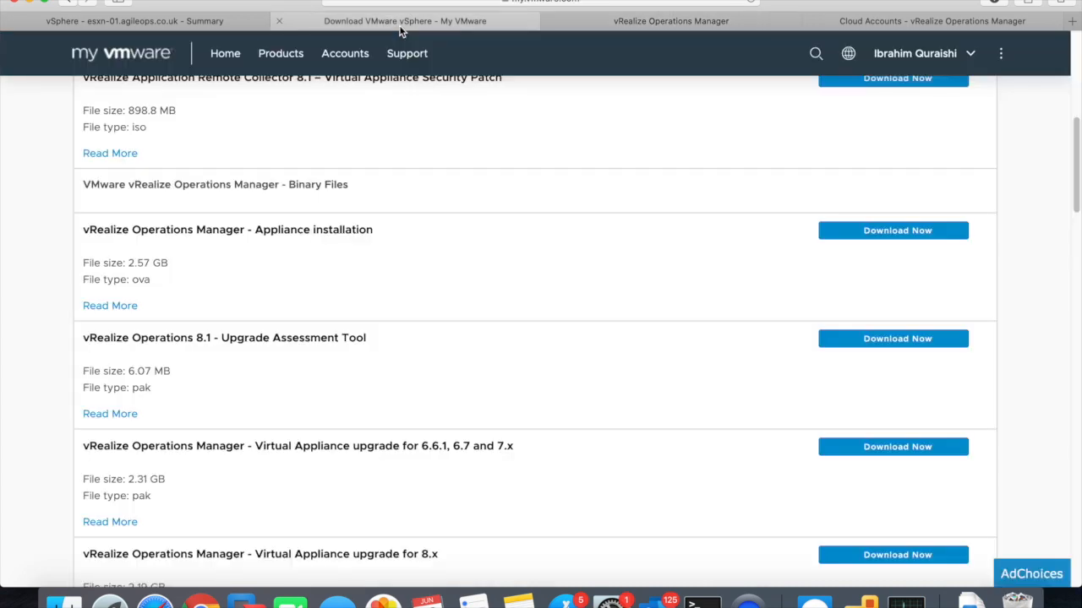
click(862, 21)
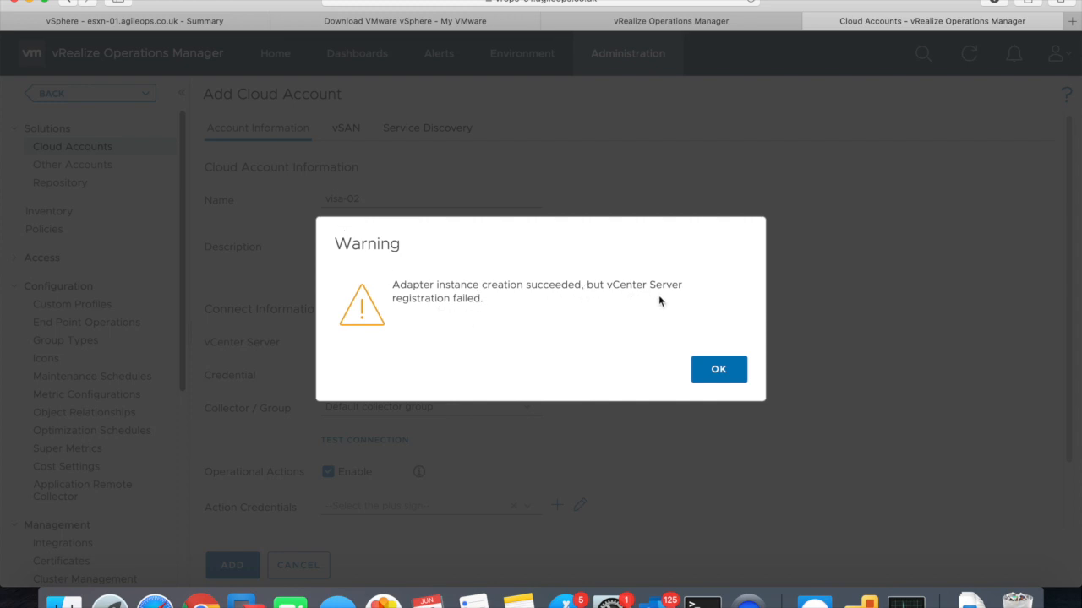
- Dismiss the registration warning and choose Edit from the visa-02 account's actions menu
click(717, 369)
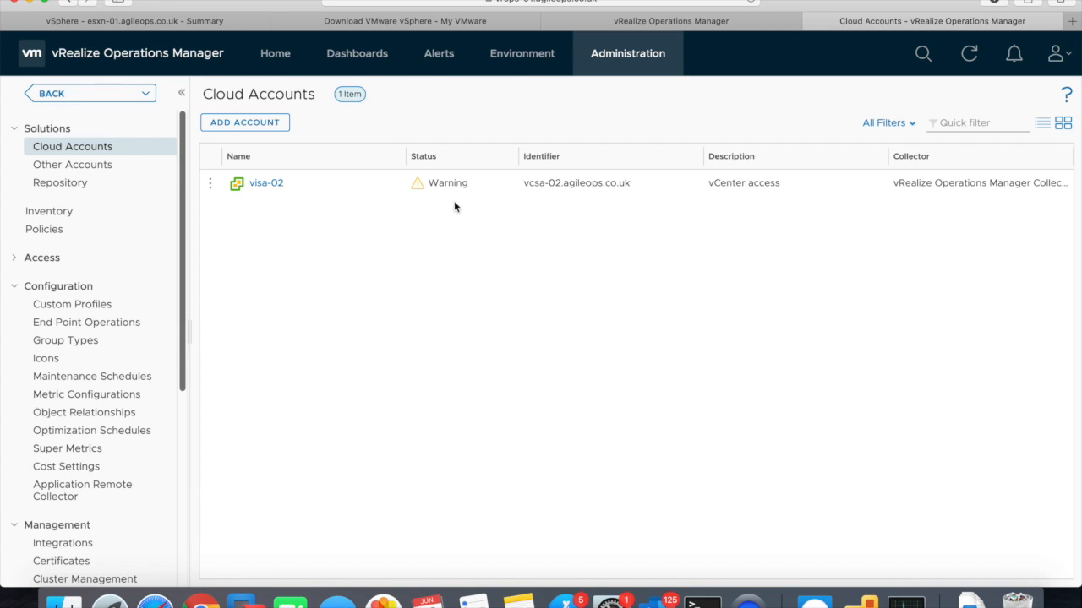
click(449, 184)
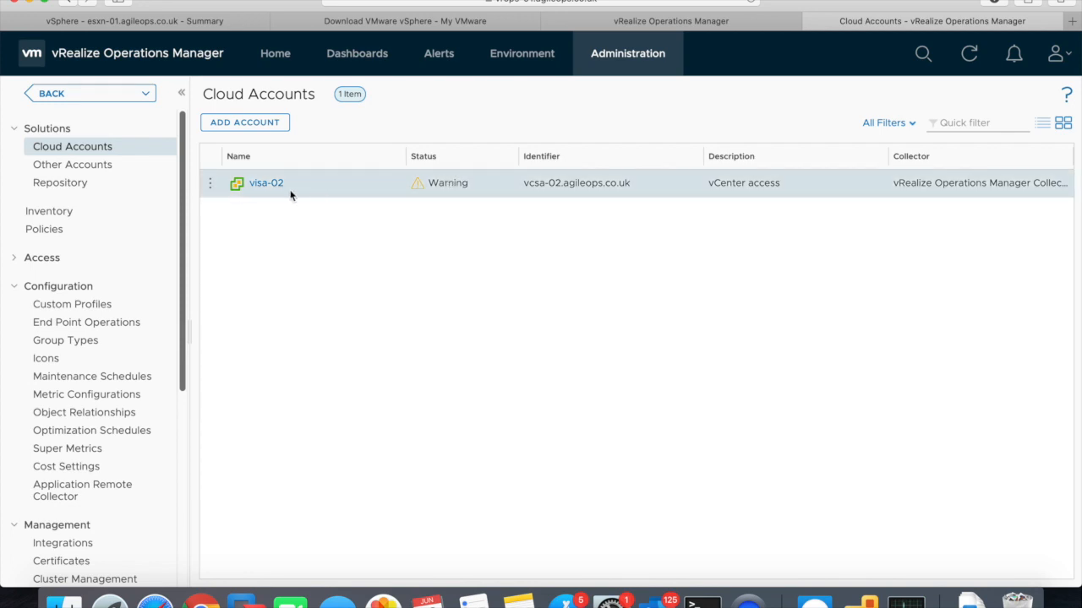
click(211, 185)
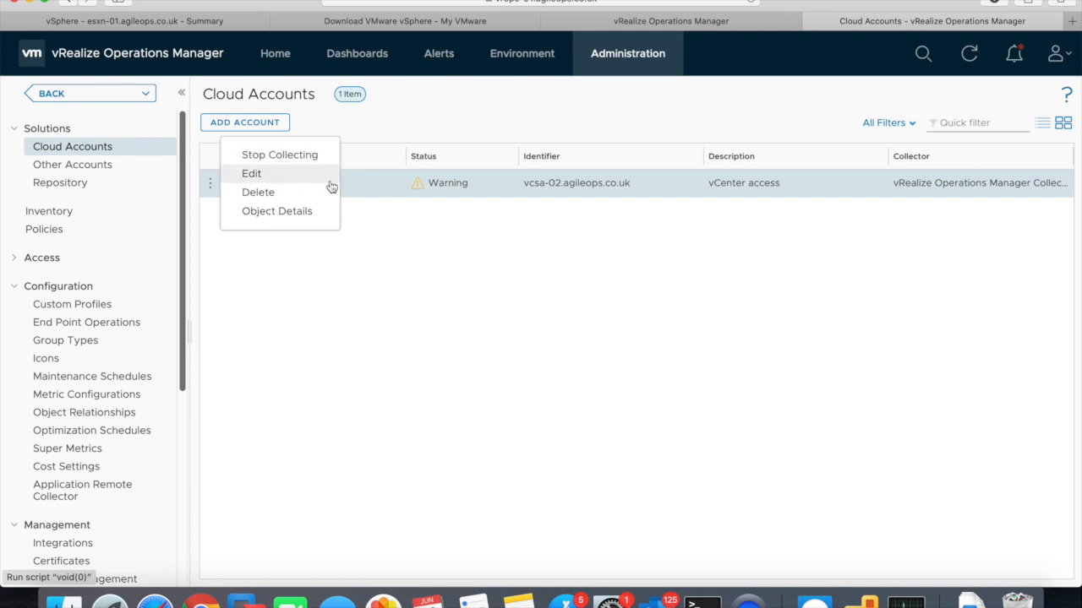
click(448, 193)
double_click(448, 190)
click(534, 194)
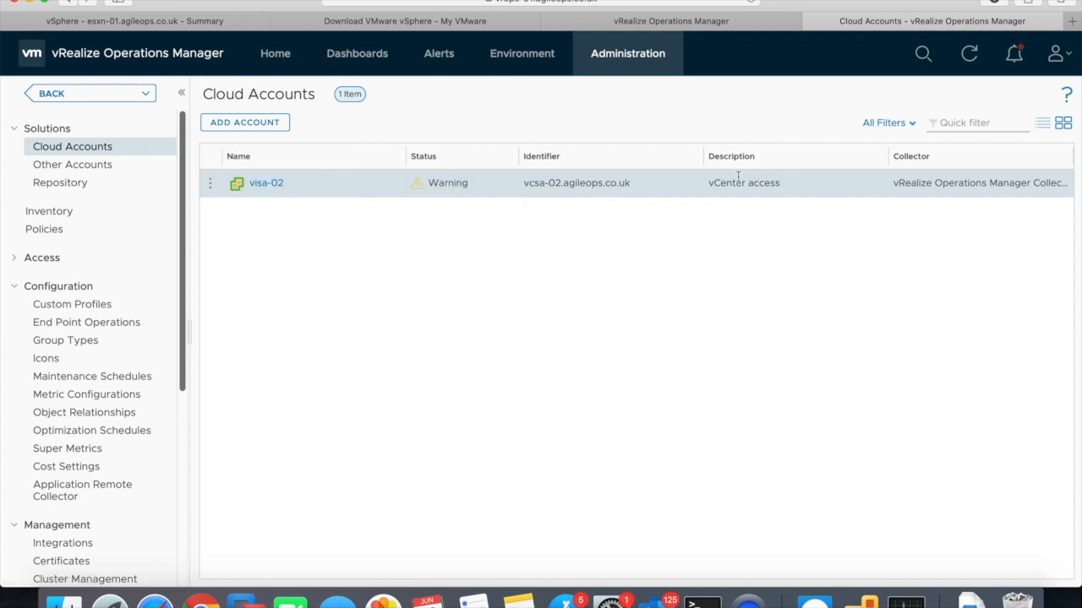
click(211, 184)
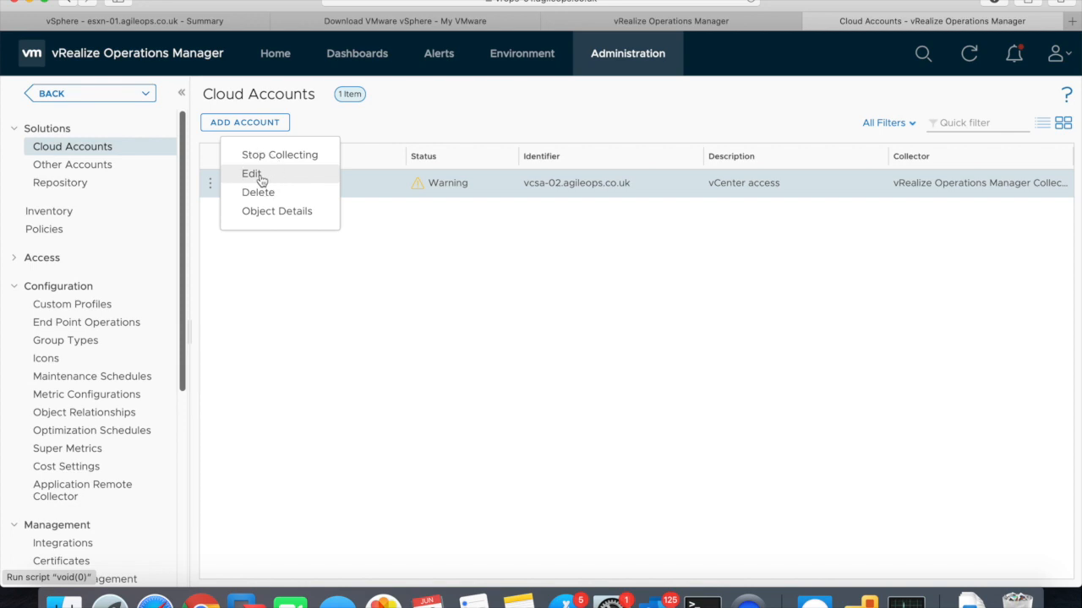
click(263, 179)
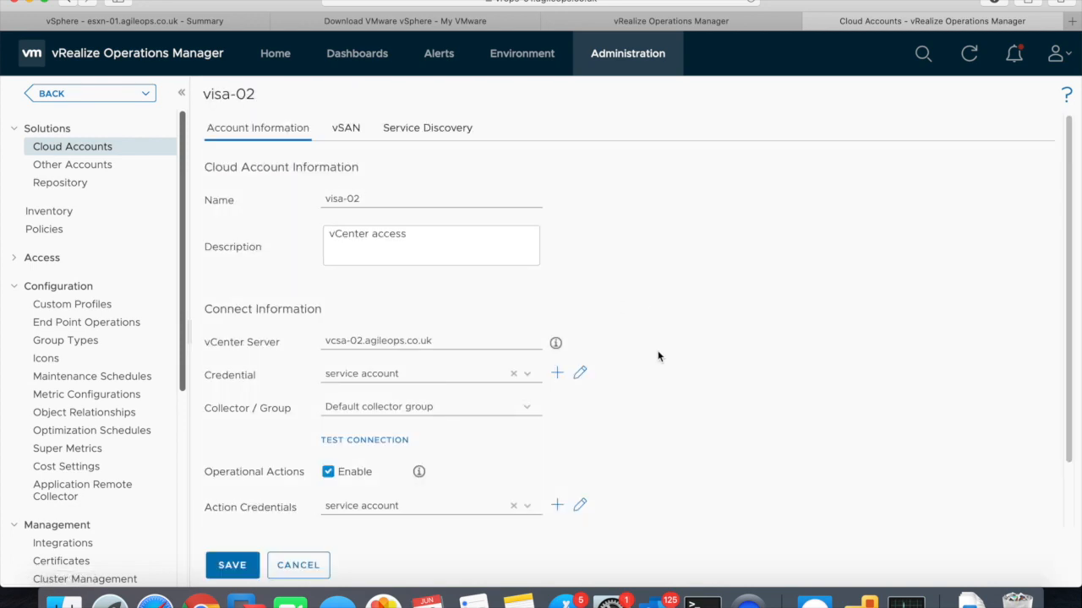
- Test the visa-02 vCenter connection and acknowledge the successful result
click(378, 439)
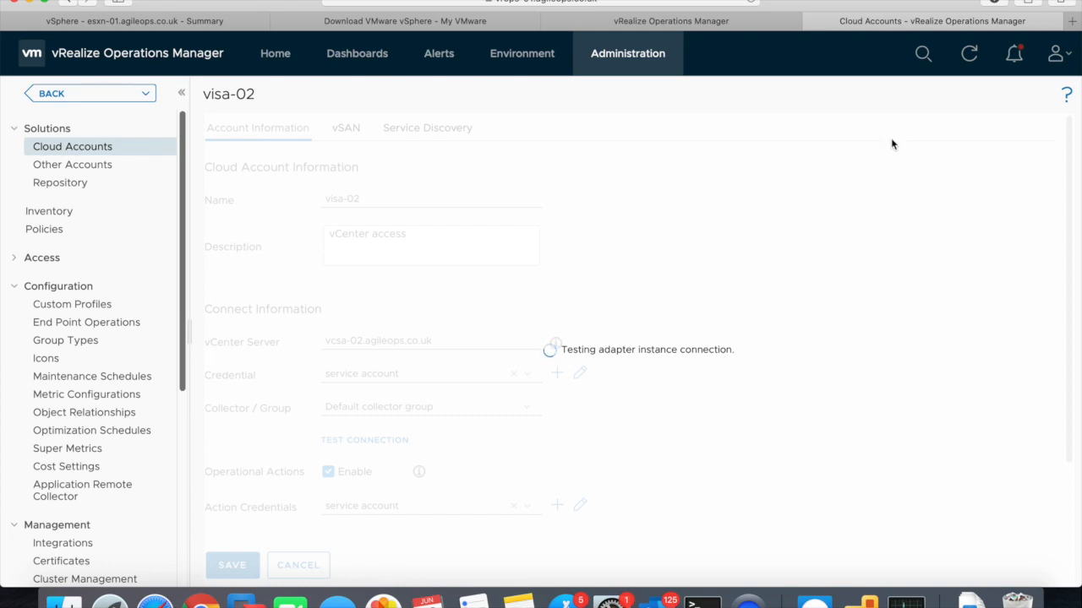
click(1014, 55)
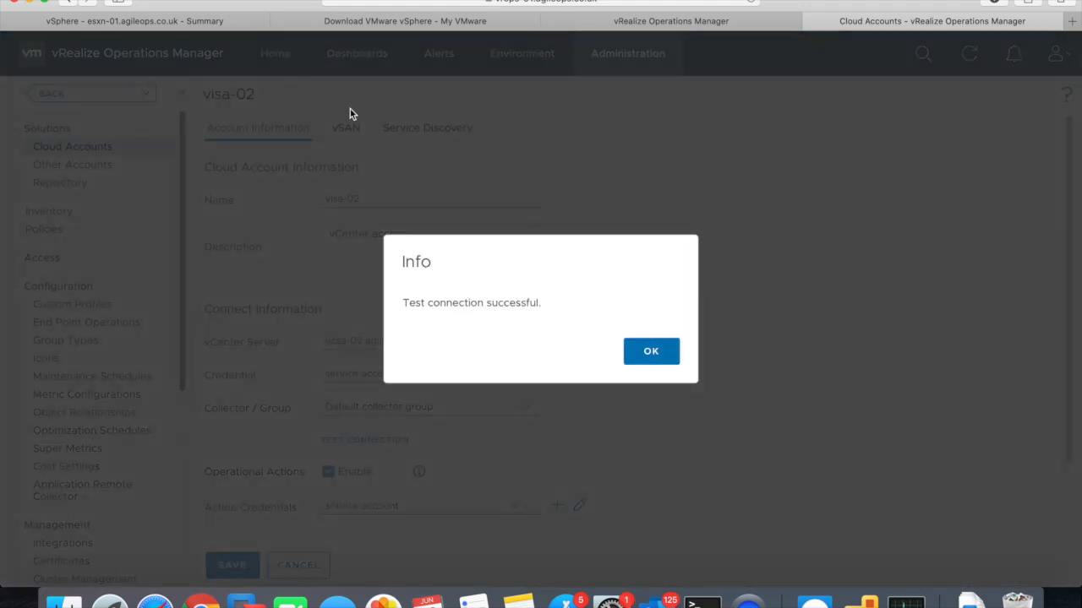
click(640, 358)
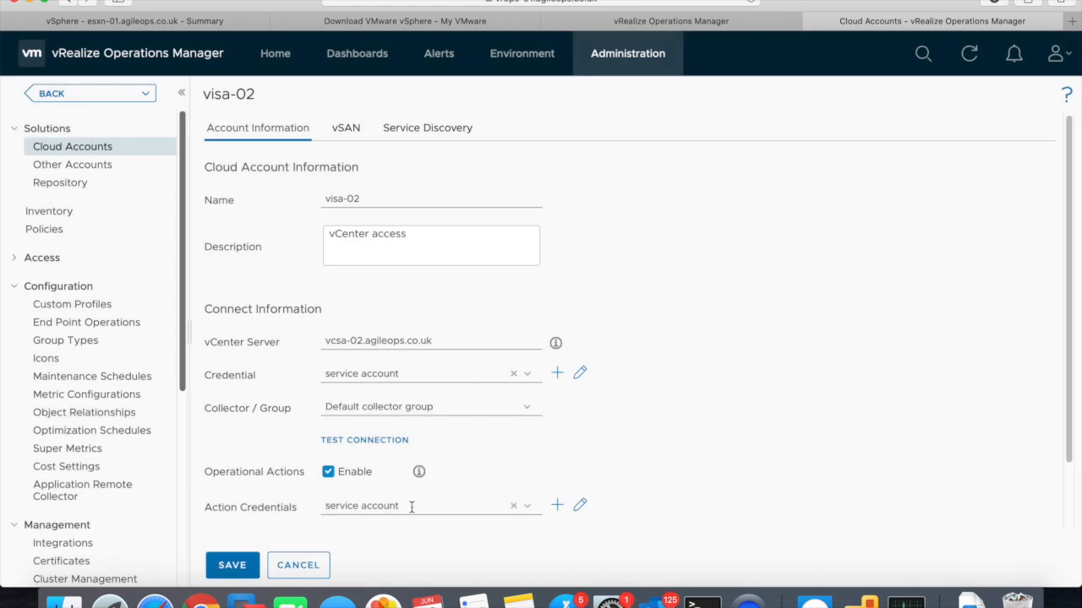
- Enable action credentials through the service account and save the visa-02 cloud account
click(438, 512)
click(526, 510)
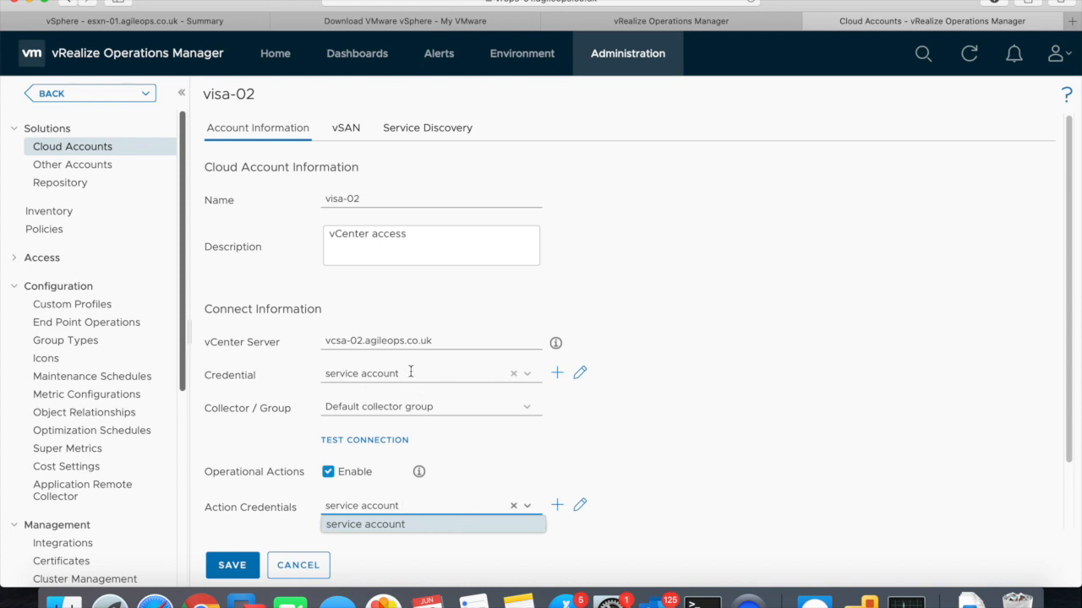
click(244, 563)
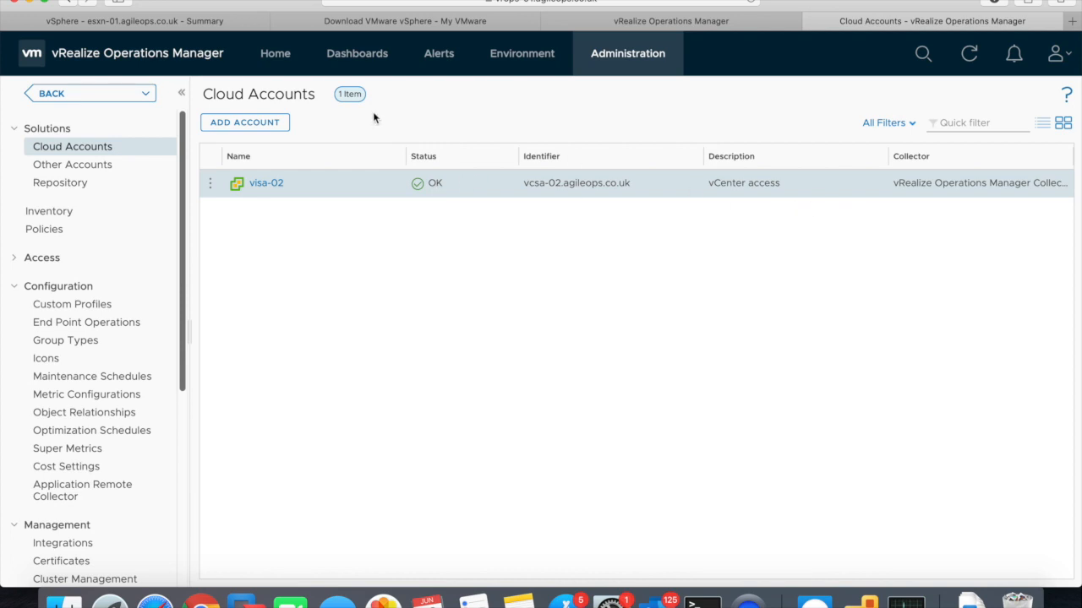
- From Home, decline Safari's password prompt and follow the currency reminder to Global Settings
click(285, 54)
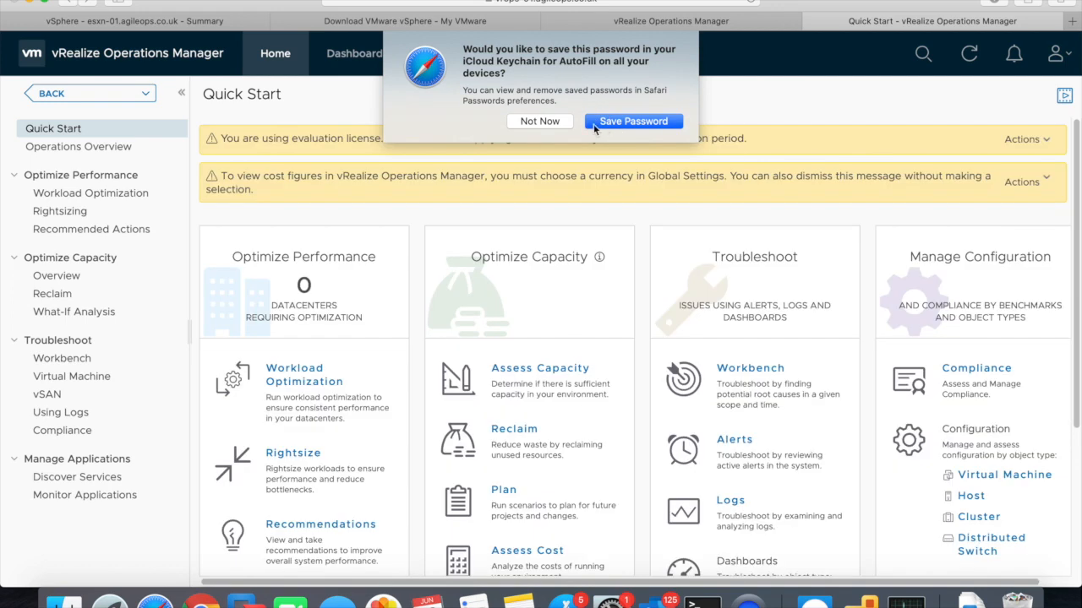
click(540, 122)
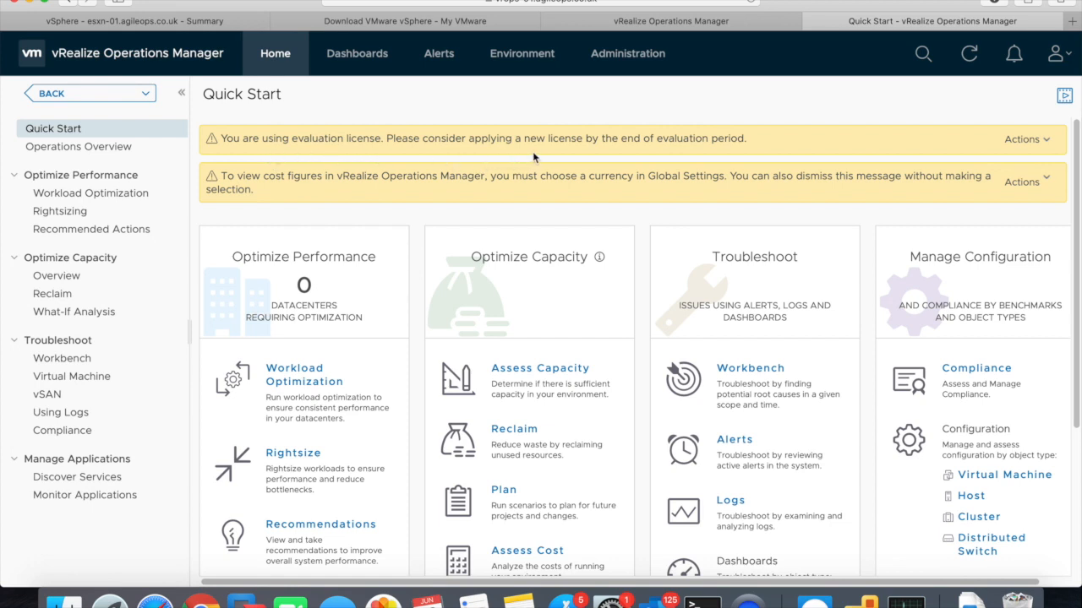
click(1044, 144)
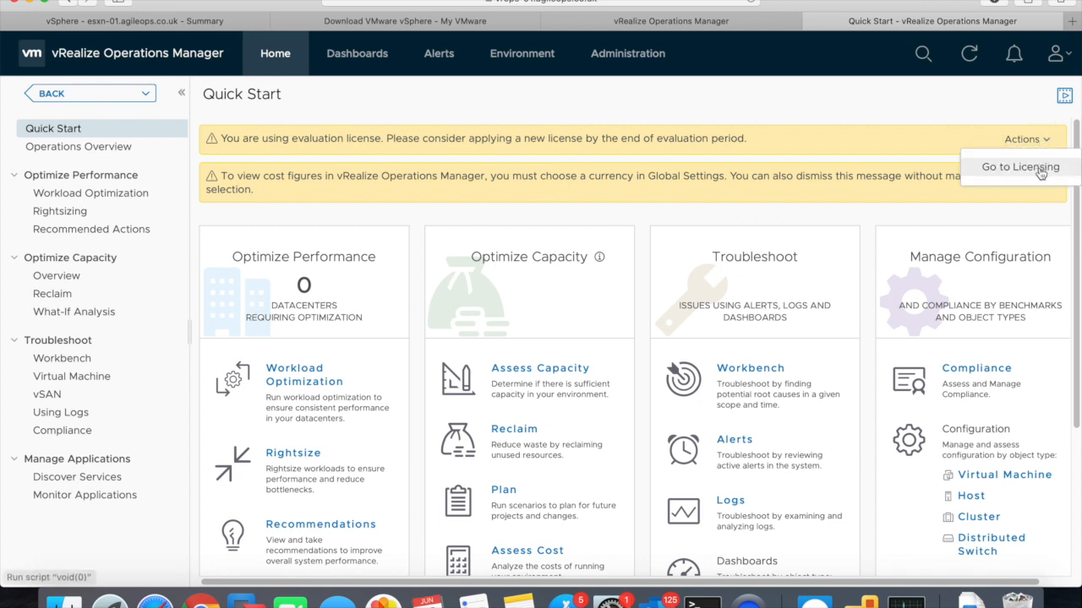
click(745, 151)
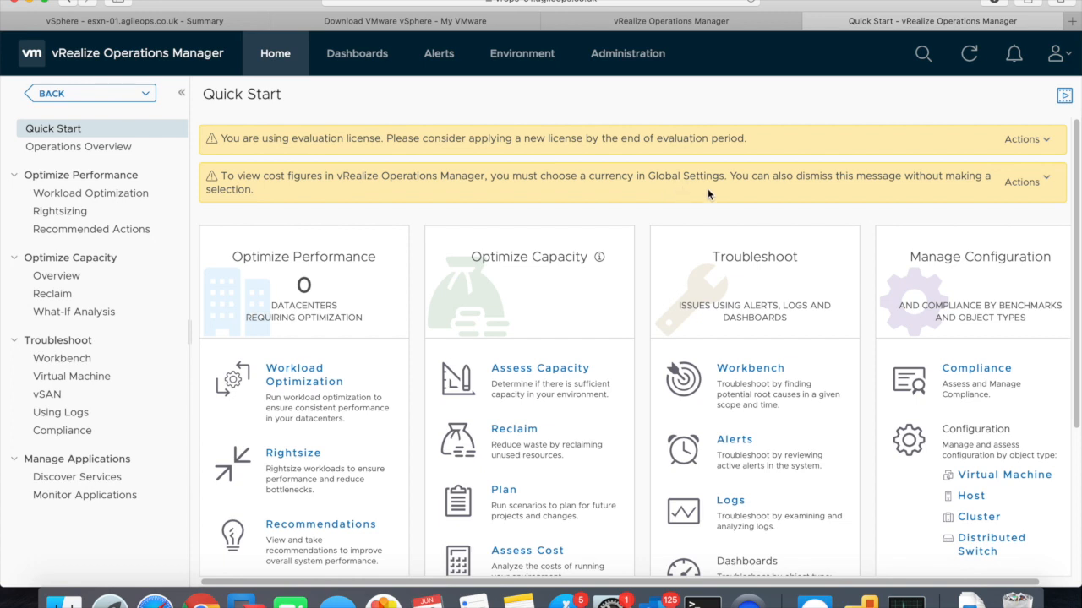
click(1032, 186)
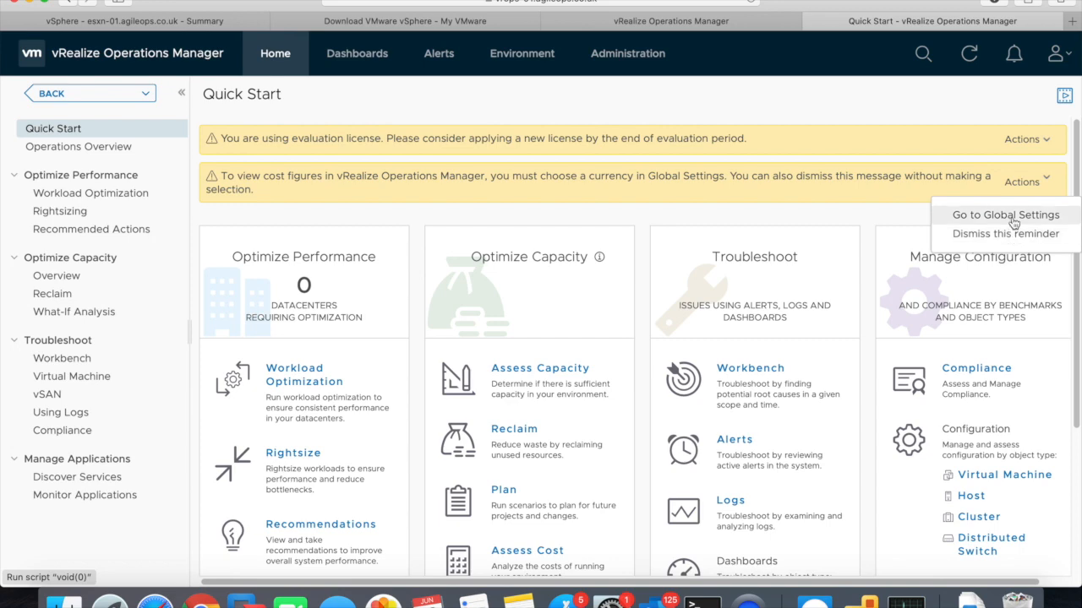
click(1013, 218)
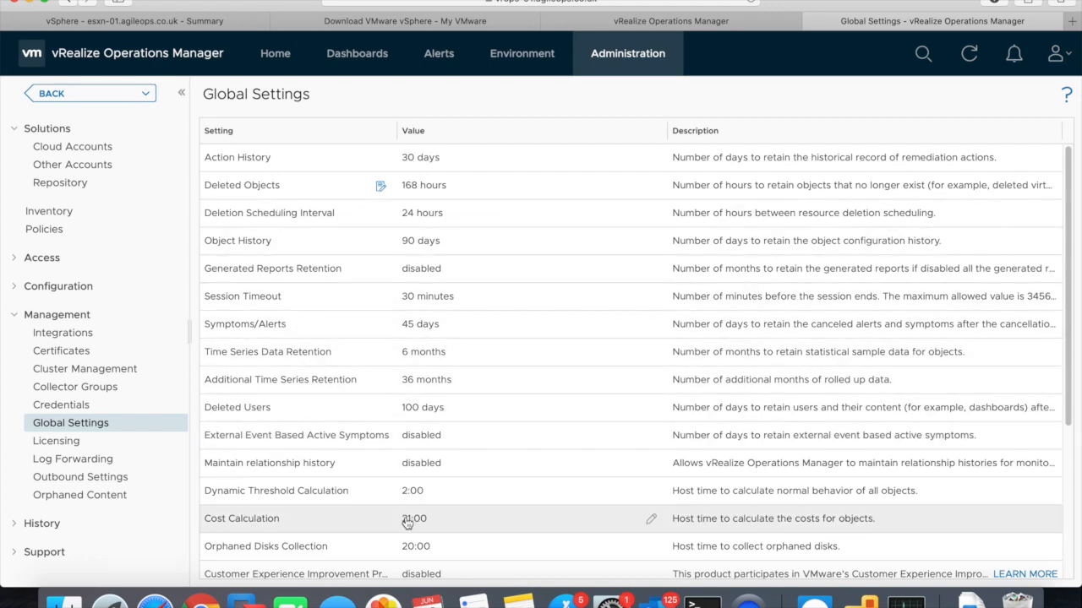
- Filter for 'gbp', select British Pound Sterling (GBP), and confirm it as the permanent currency
scroll(410, 516, down, 5)
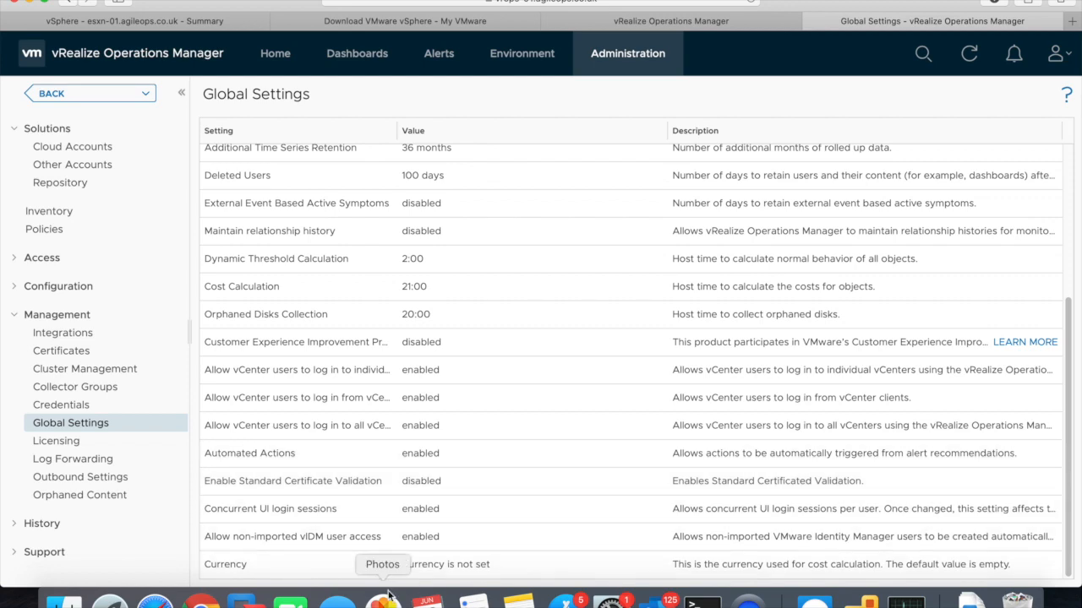
click(650, 565)
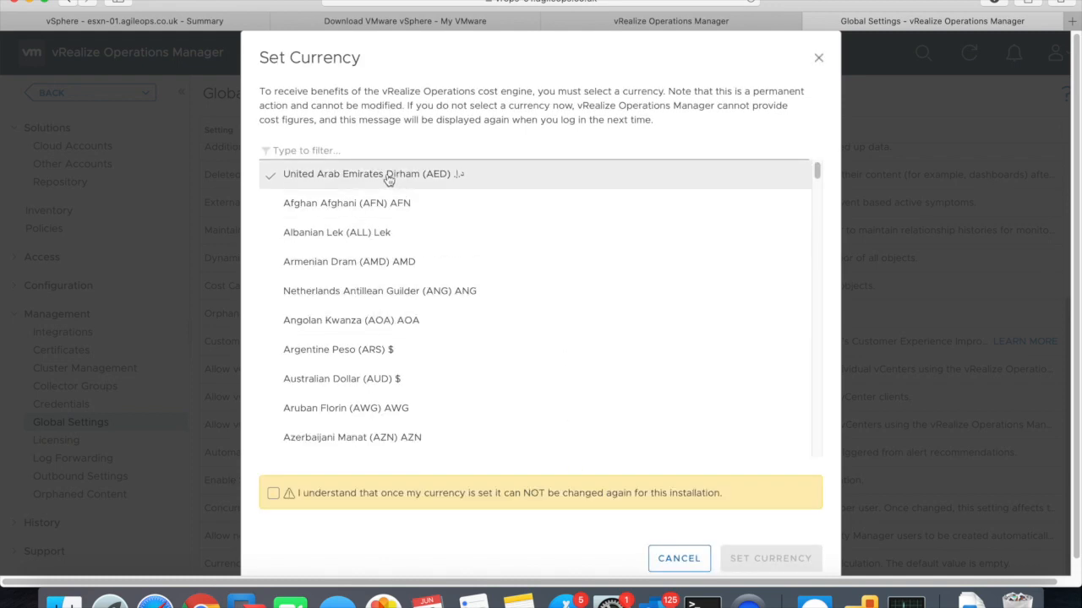
click(379, 150)
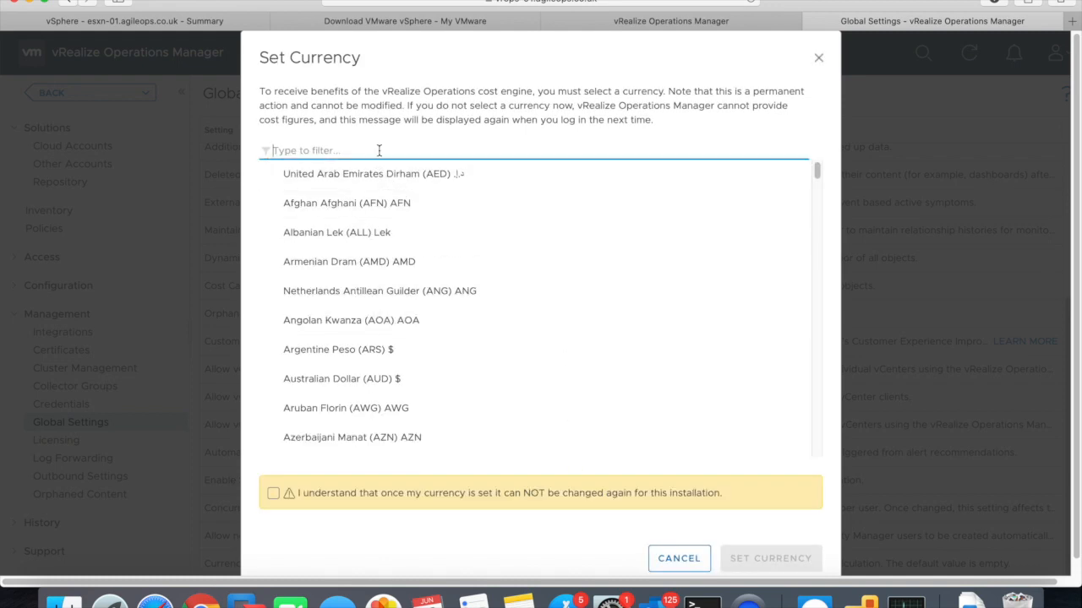
text(gbp)
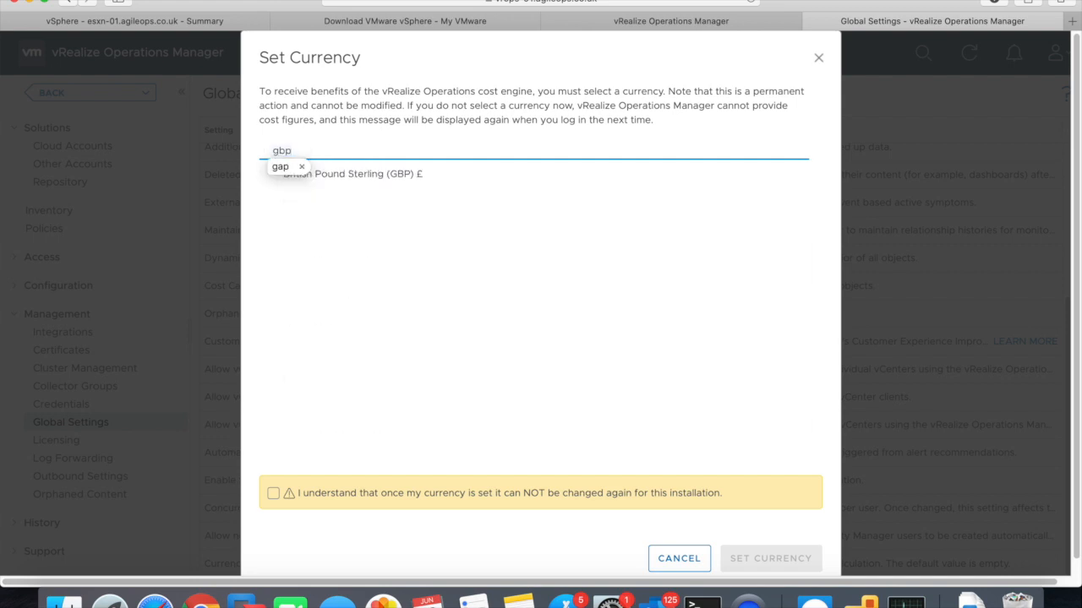
click(404, 174)
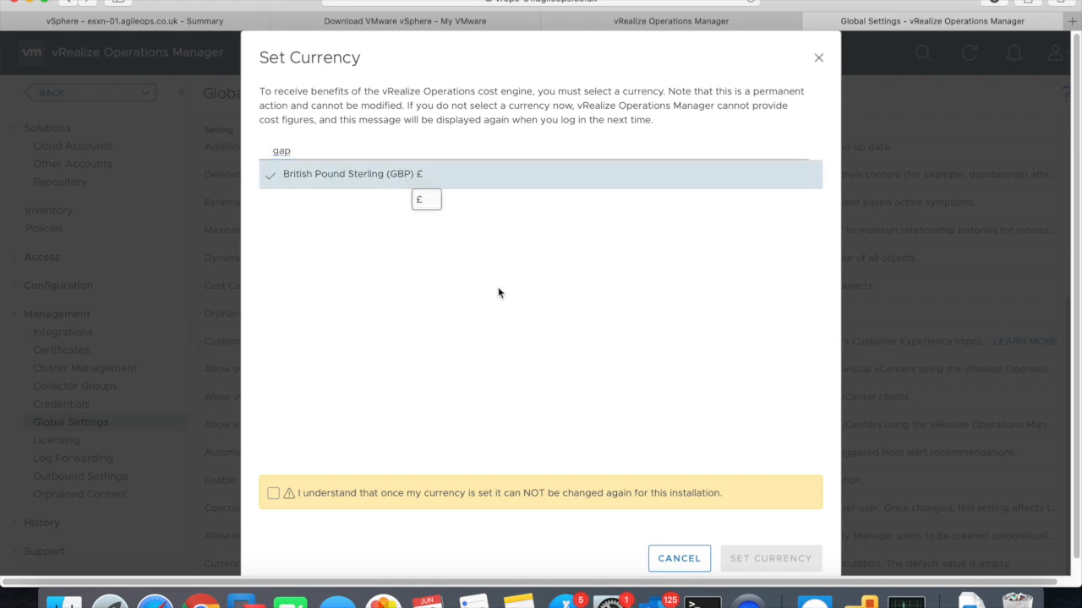
click(273, 492)
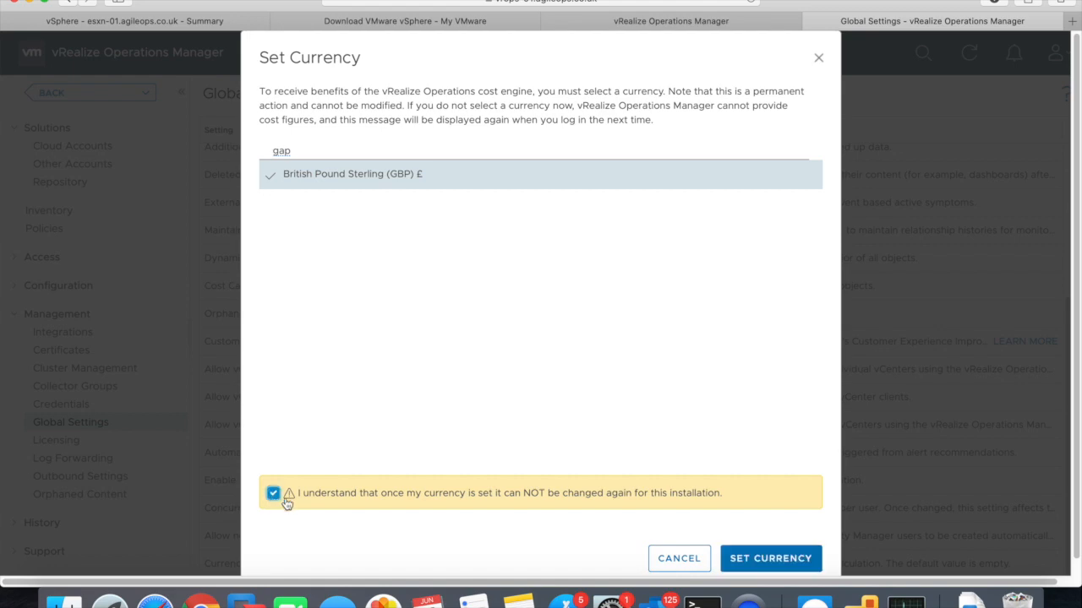
click(783, 560)
click(639, 345)
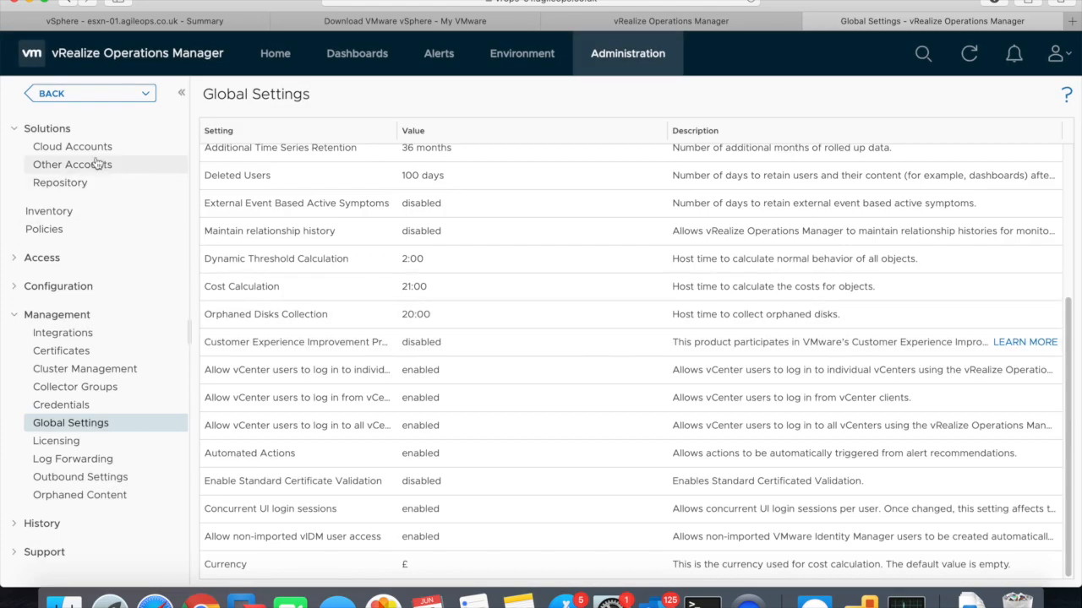
- Go back to Home and open the Operations Overview dashboard from the left navigation
click(286, 55)
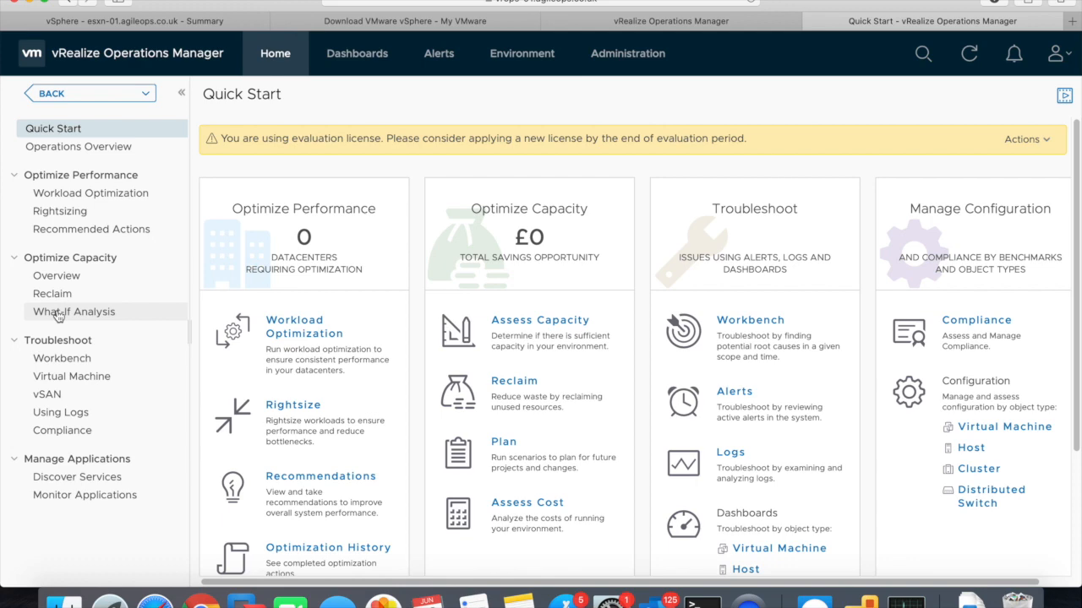
click(78, 147)
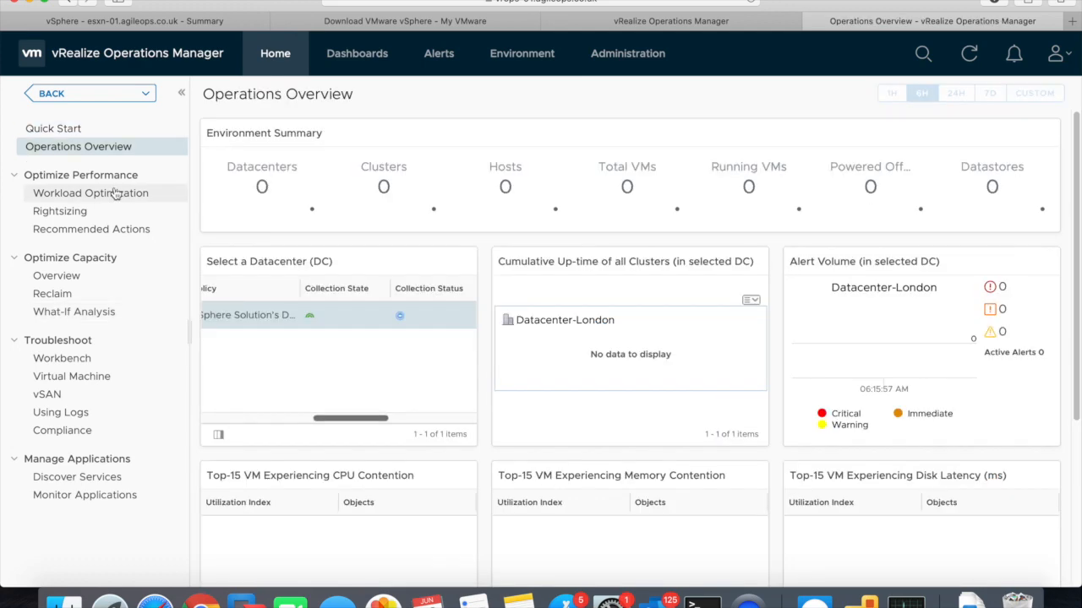